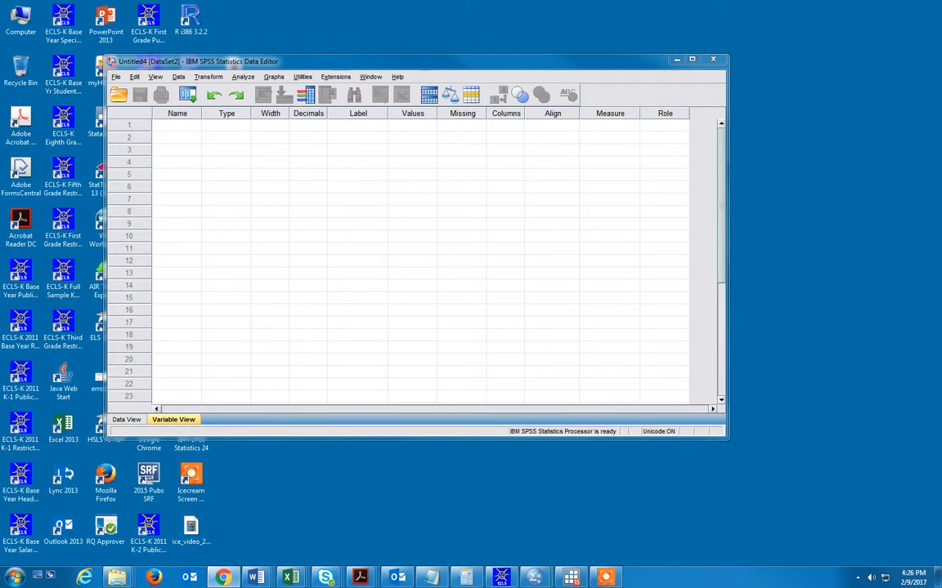
Switch to the World Bank page in Chrome and download the improved water source indicator data in Excel format.
drag(941, 58, 141, 34)
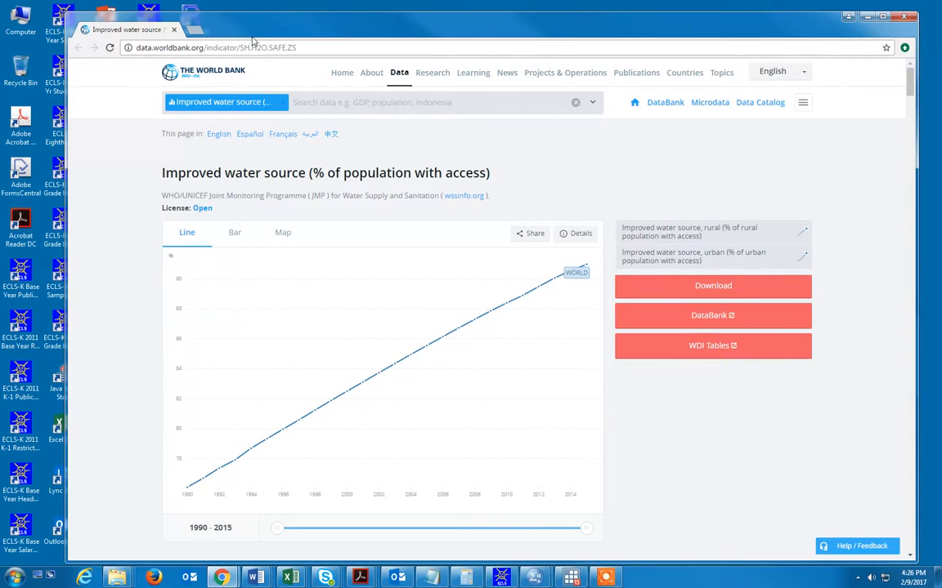
drag(254, 29, 226, 24)
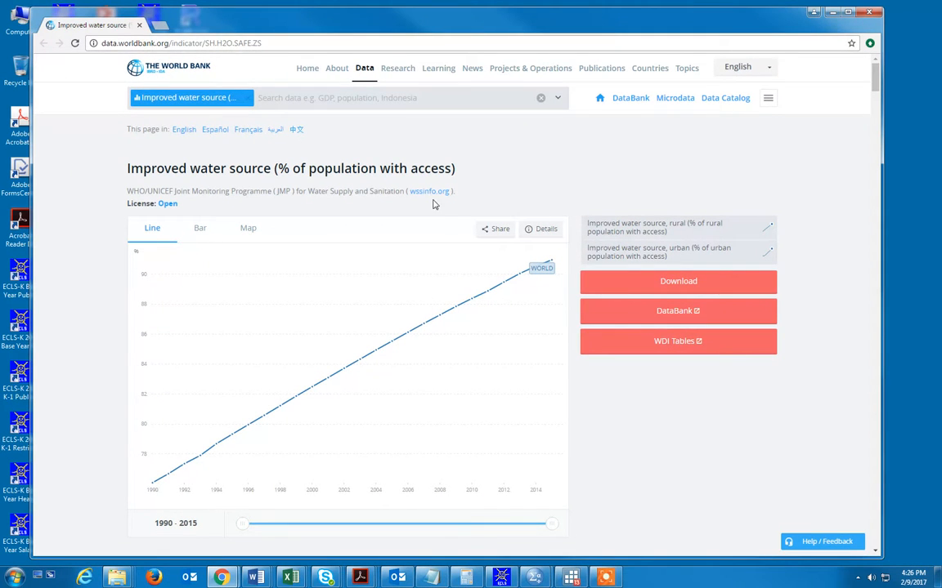
click(676, 286)
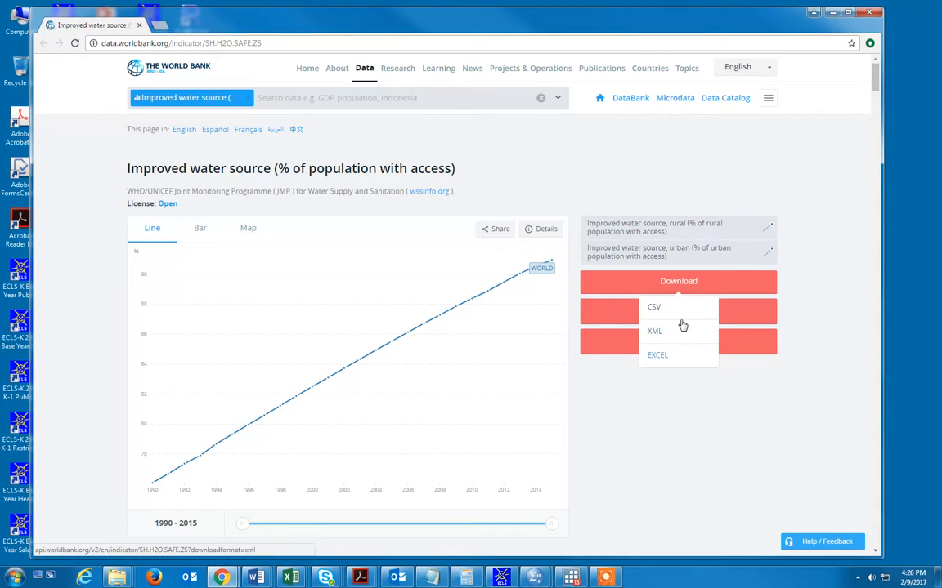
click(676, 365)
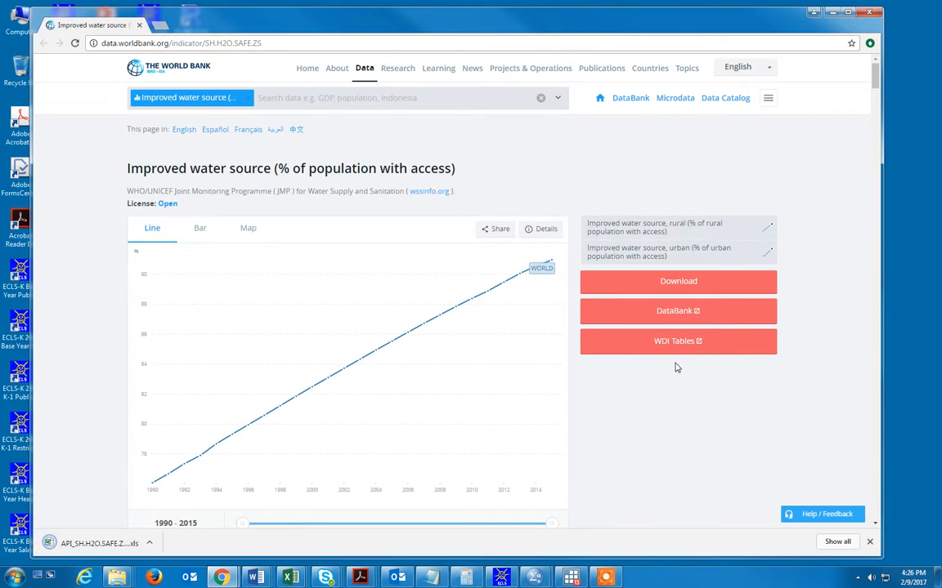
Open the downloaded workbook in Excel and show its Data sheet, dismissing the e-mail notification.
click(104, 543)
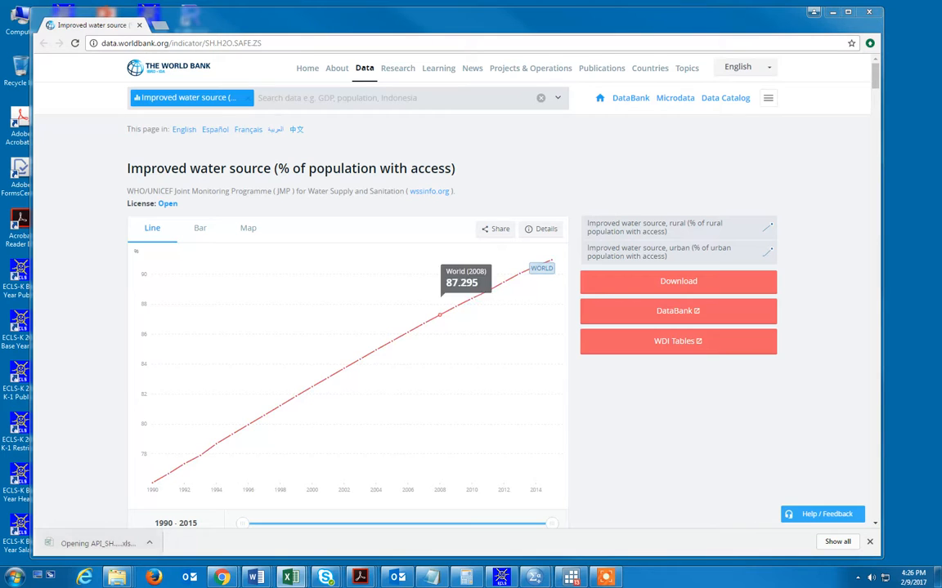
click(630, 17)
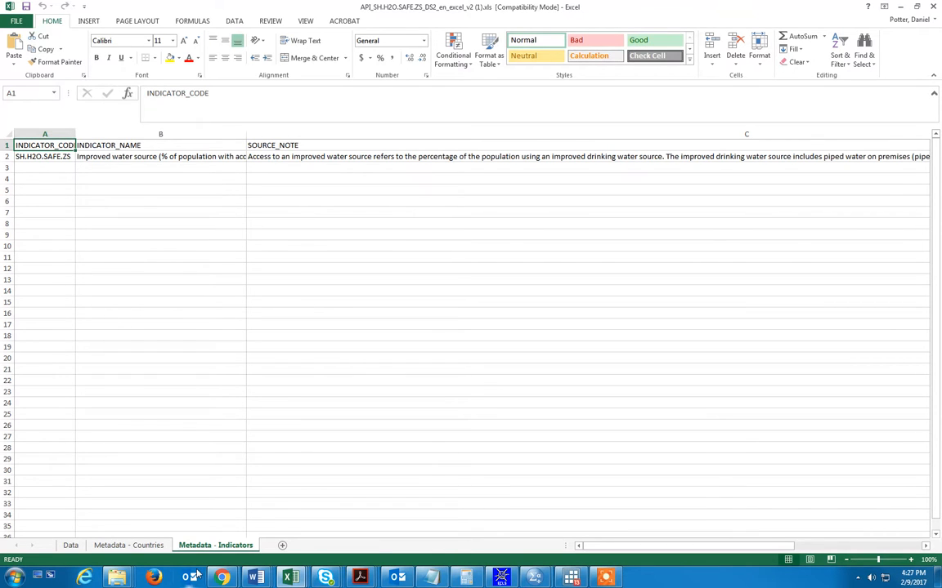
click(70, 545)
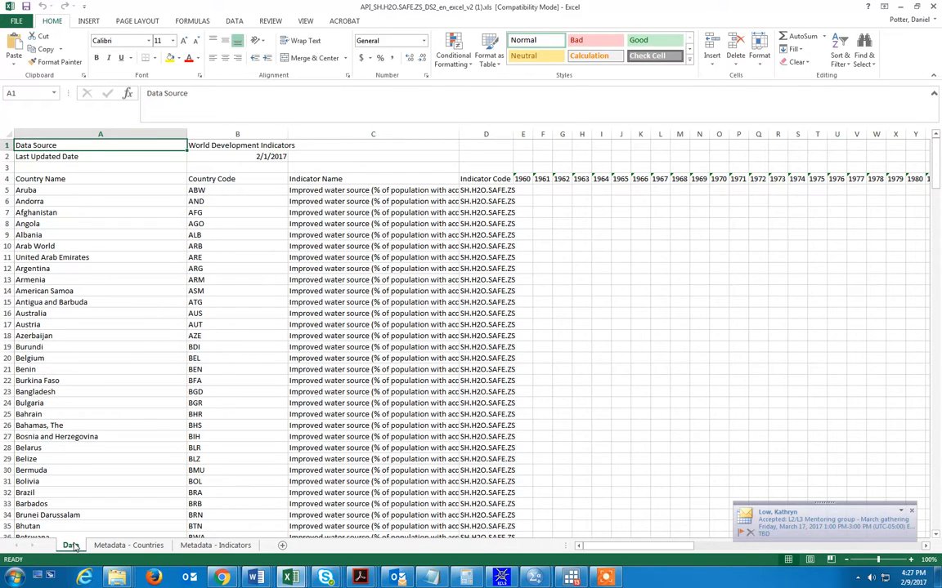
click(912, 509)
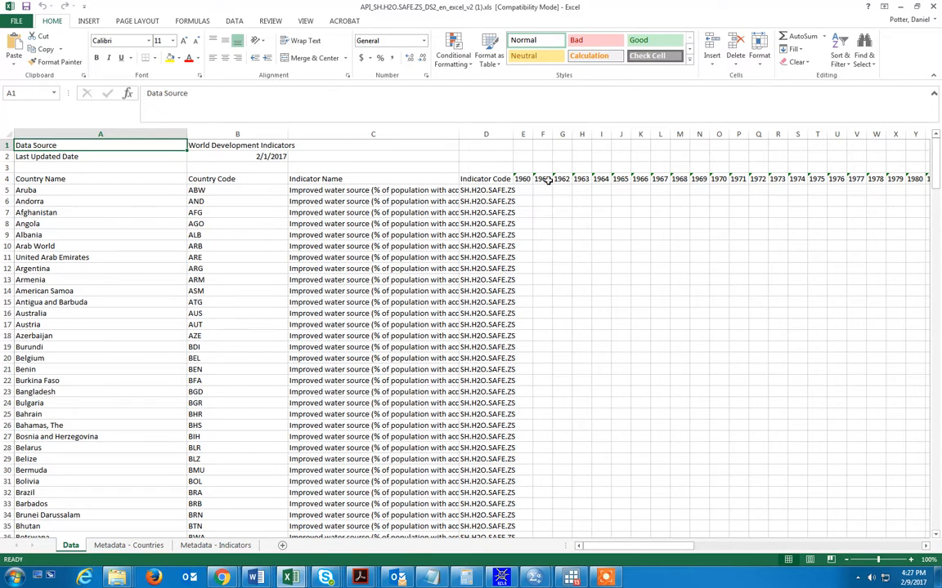
Examine the 1960 to 1995 columns down the country rows to see which years contain data.
mouse_move(654, 546)
mouse_down()
mouse_move(687, 543)
mouse_move(670, 544)
mouse_up()
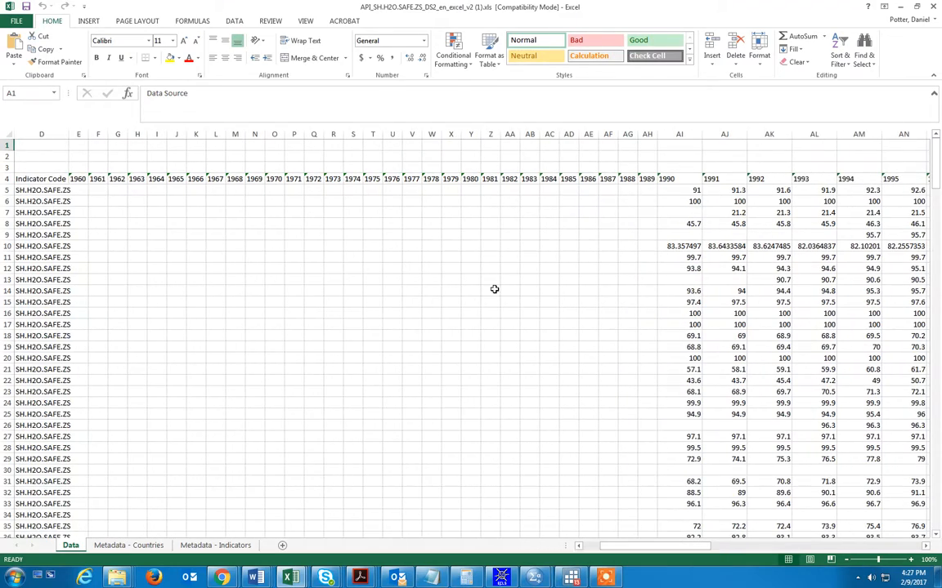
scroll(346, 321, down, 20)
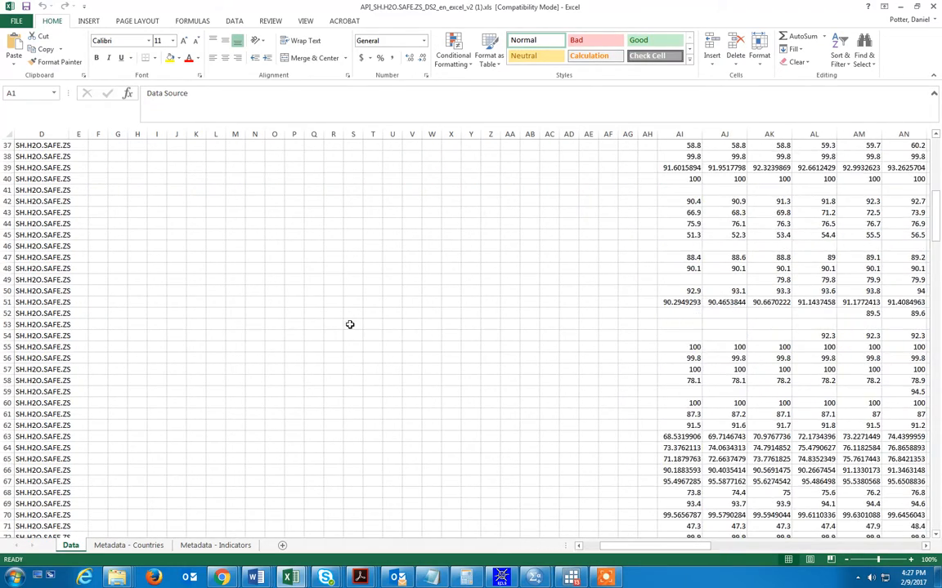
scroll(347, 321, down, 20)
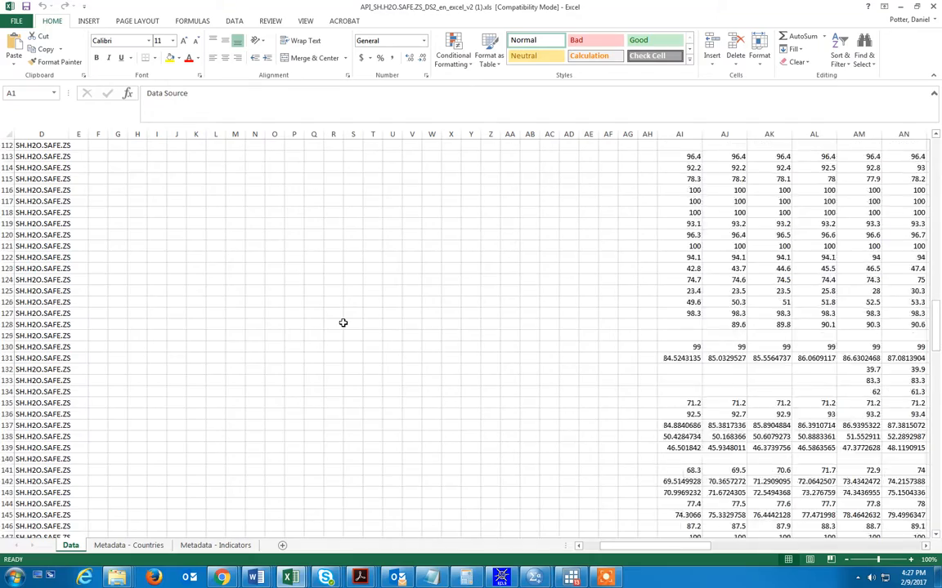
scroll(343, 323, down, 20)
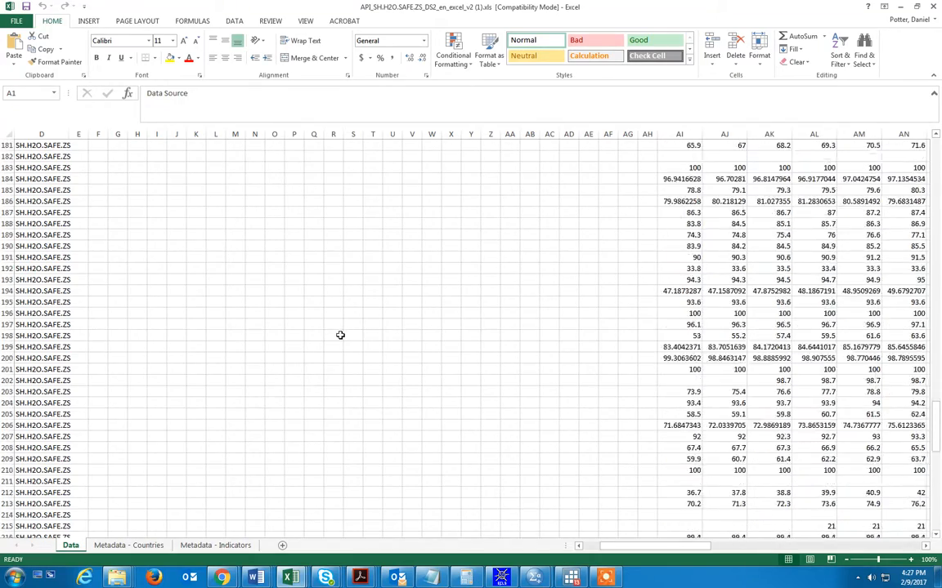
scroll(336, 339, up, 20)
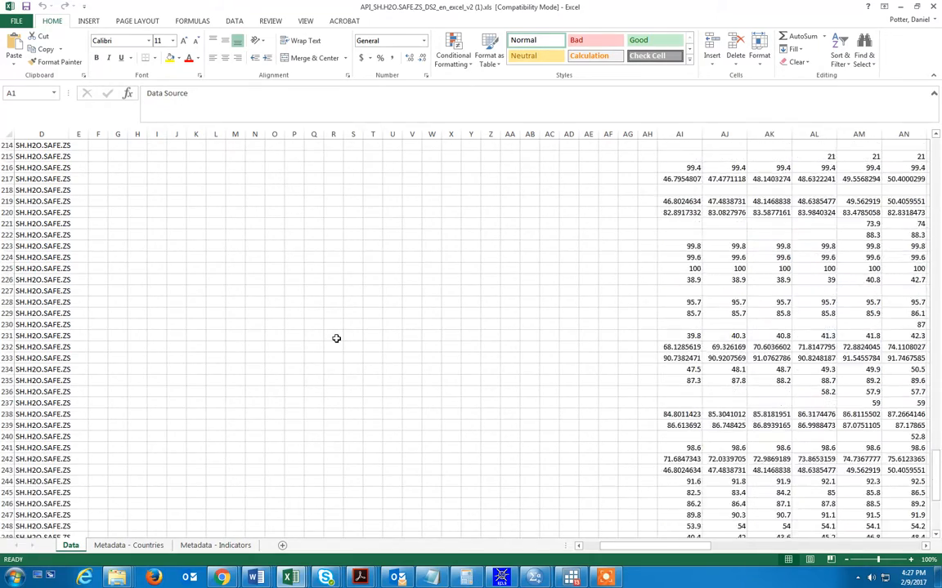
scroll(335, 338, up, 13)
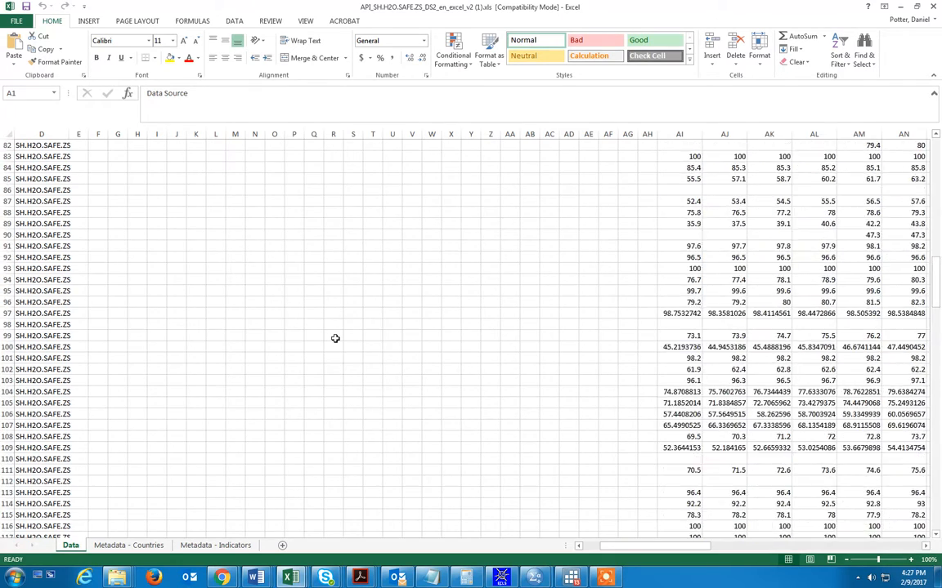
scroll(335, 339, up, 5)
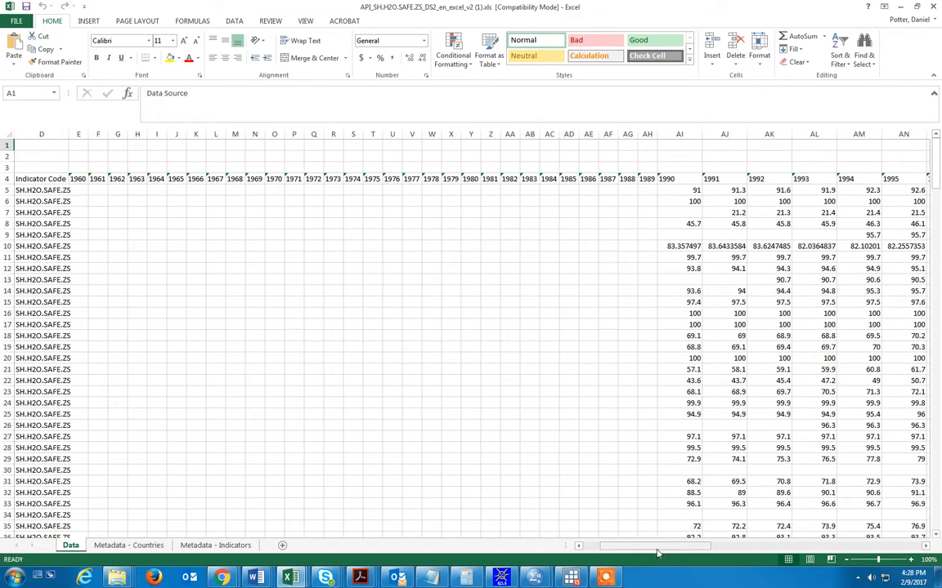
Examine the 1997 to 2016 columns down the country rows, checking whether the latest years contain data.
drag(653, 552, 860, 533)
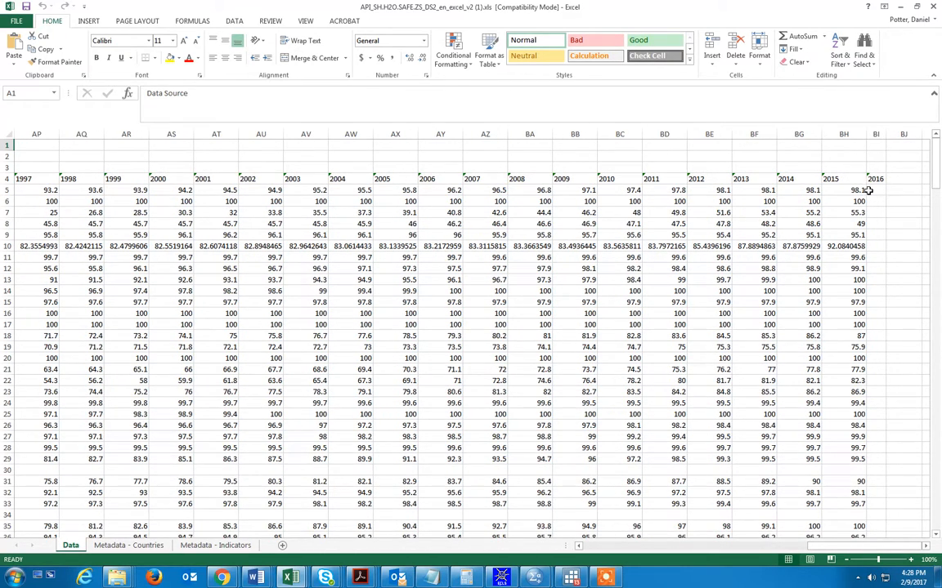
scroll(877, 187, down, 20)
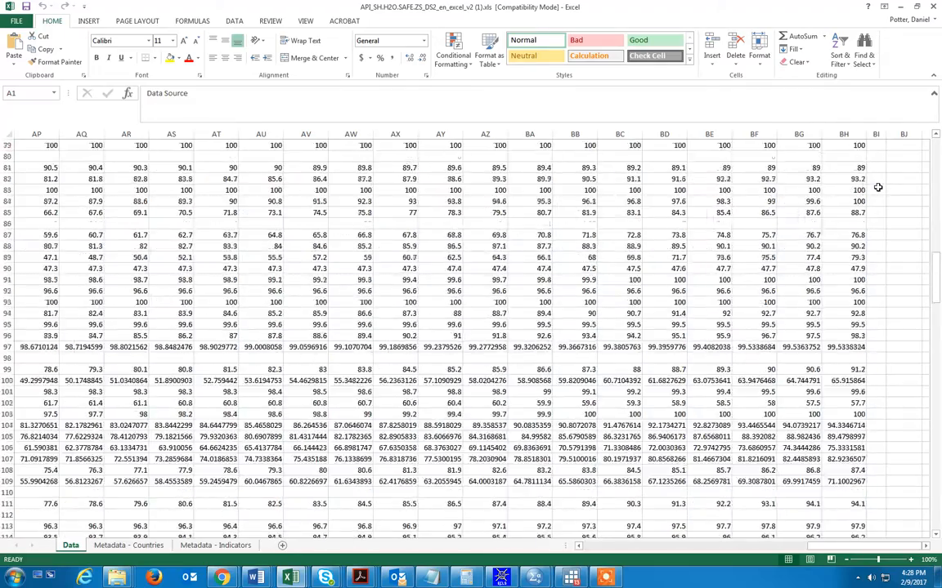
scroll(877, 187, down, 20)
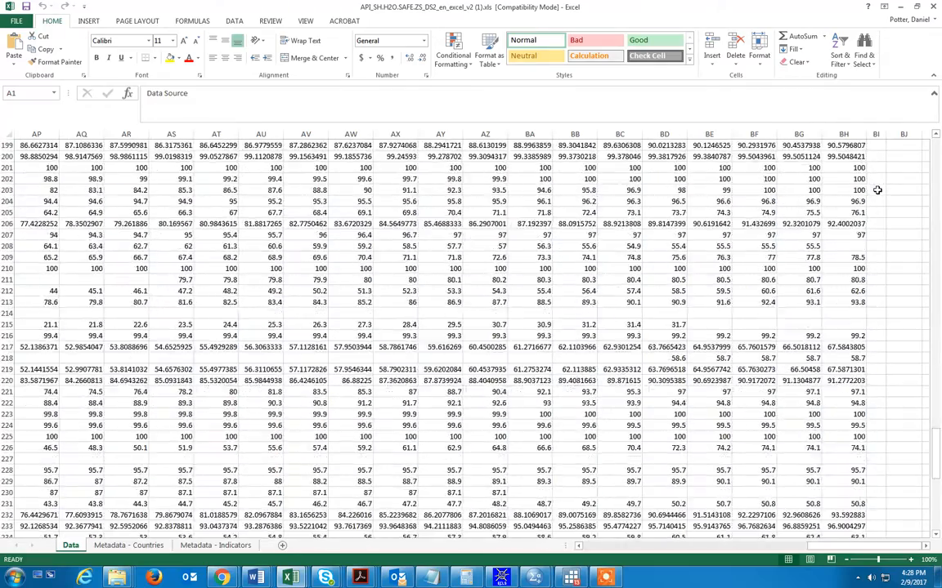
scroll(875, 192, up, 17)
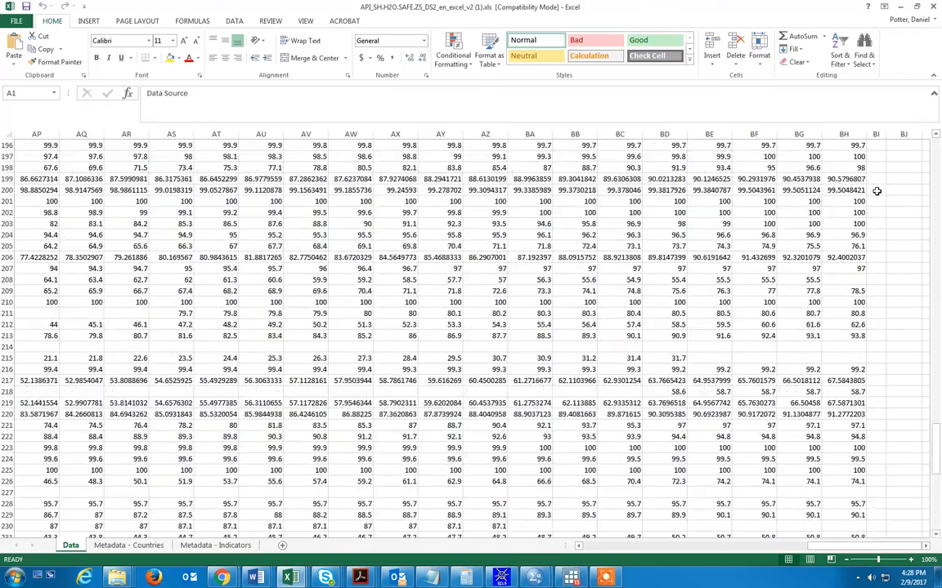
scroll(875, 189, up, 20)
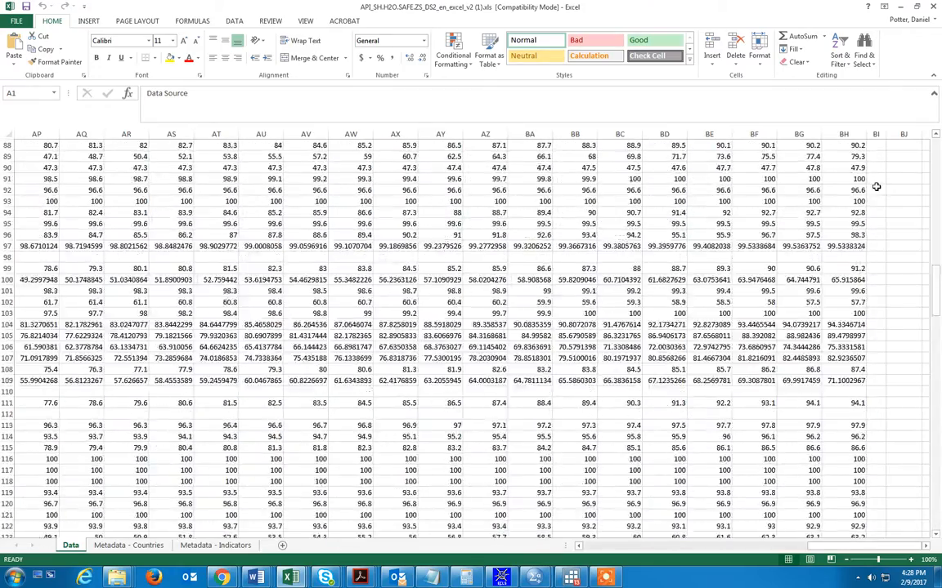
scroll(877, 186, up, 16)
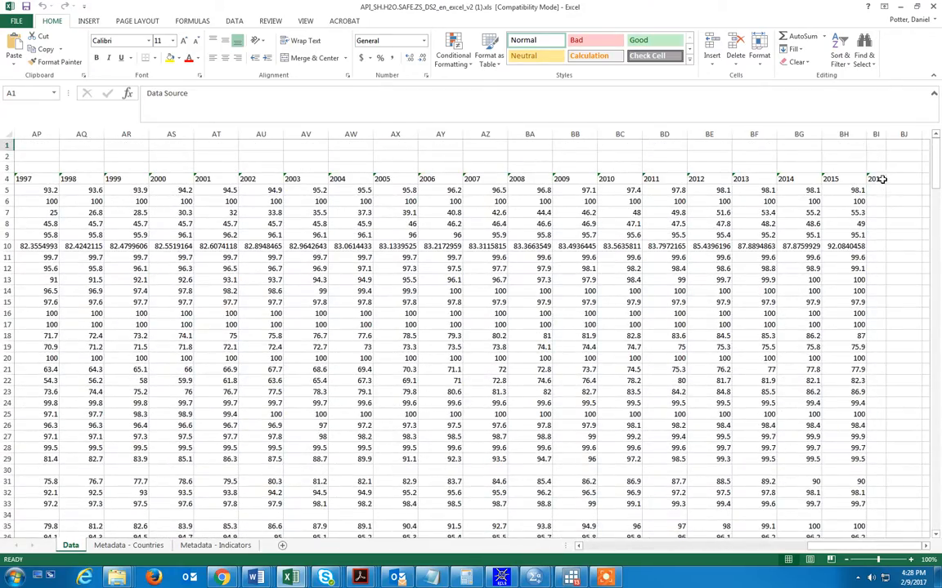
drag(846, 558, 615, 557)
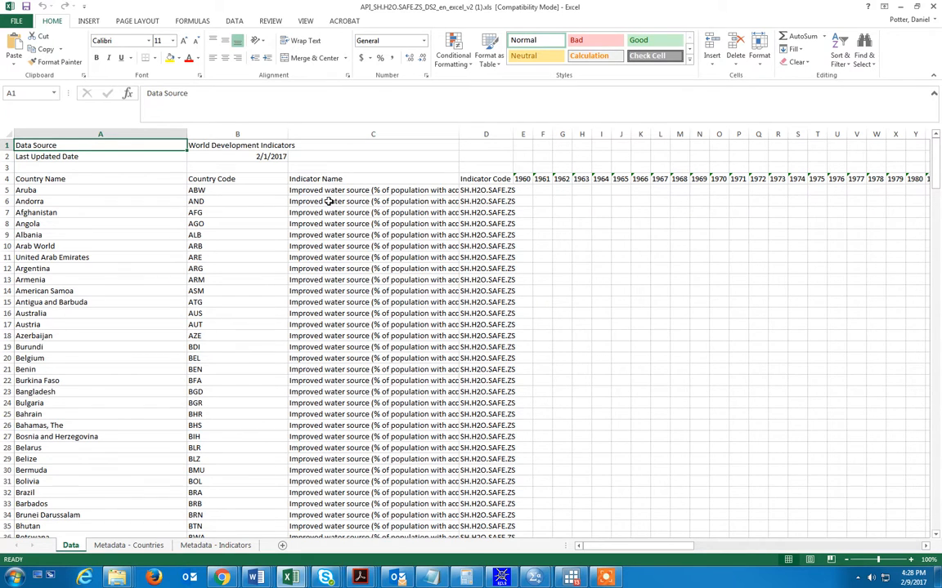
Delete rows 1 to 3 above the column headings so the headings move into the first row.
click(107, 248)
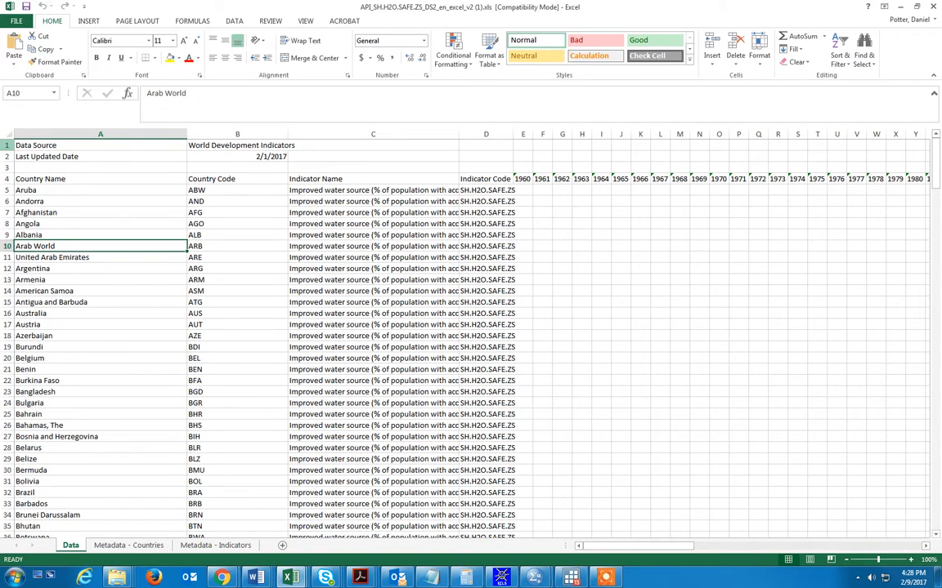
drag(7, 145, 6, 167)
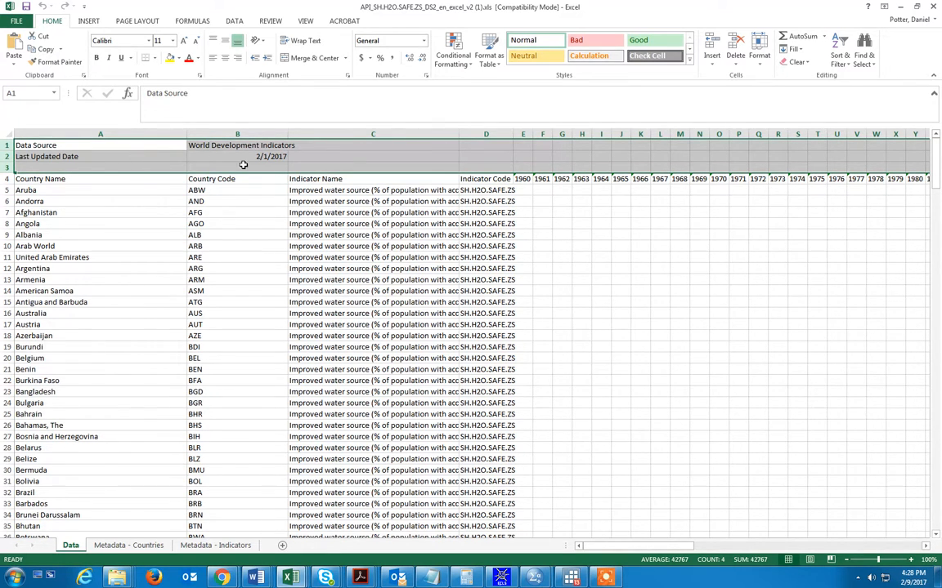
drag(629, 546, 533, 493)
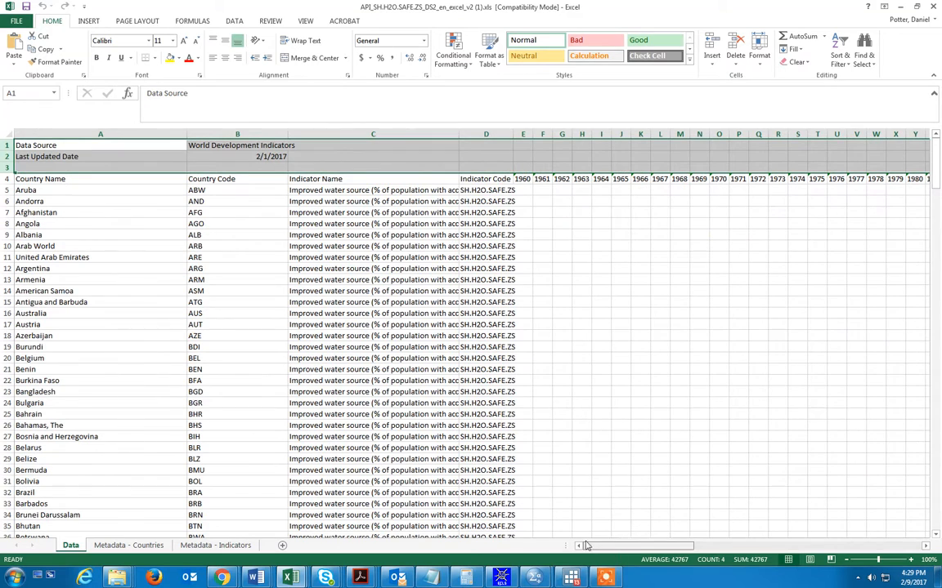
right_click(93, 158)
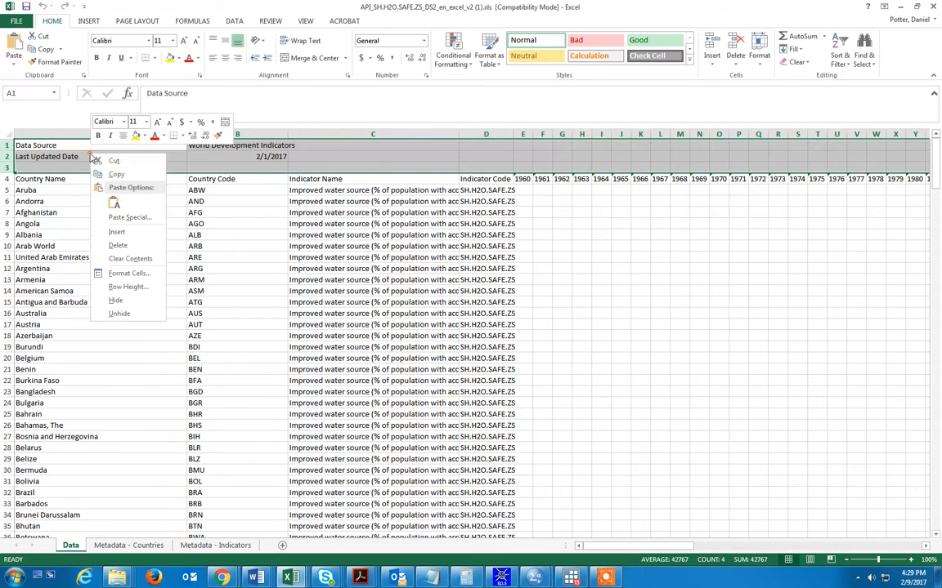
click(114, 246)
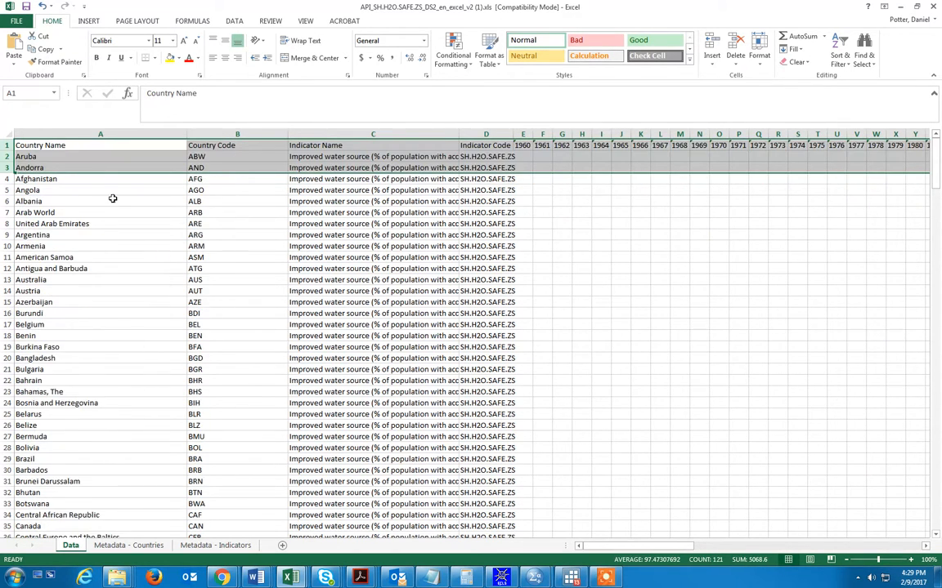
click(64, 147)
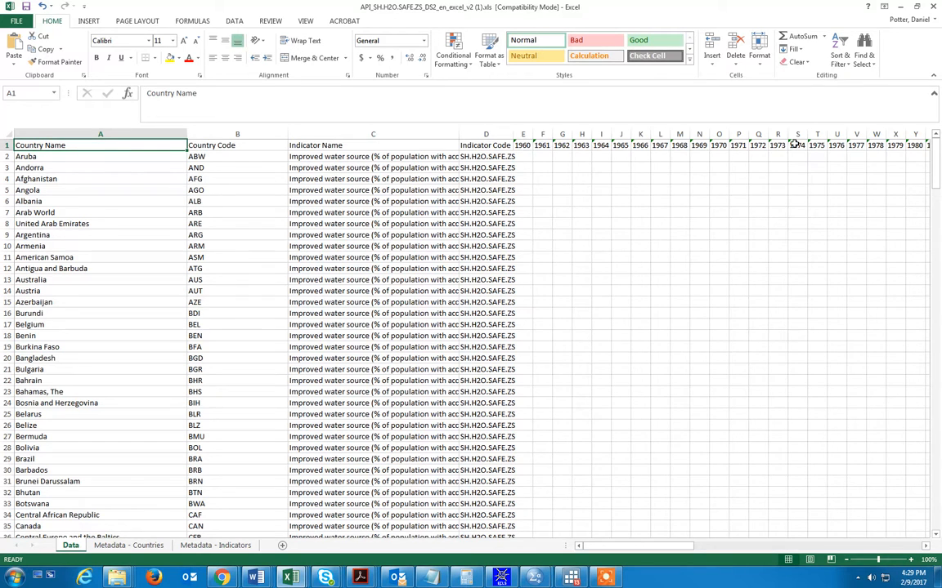
Start saving a copy of the workbook and browse to XP Folder > GWU > Data on the G: drive.
click(15, 21)
click(25, 133)
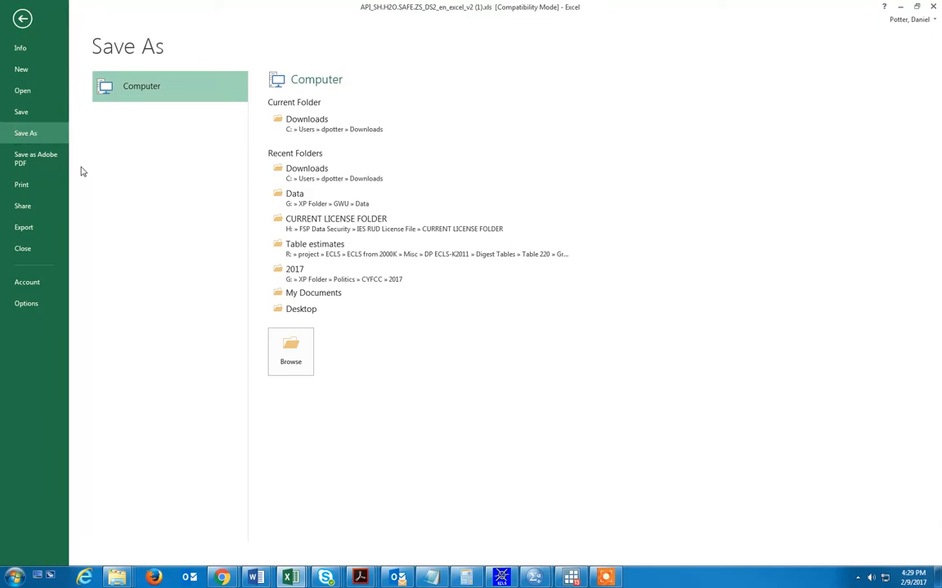
click(290, 359)
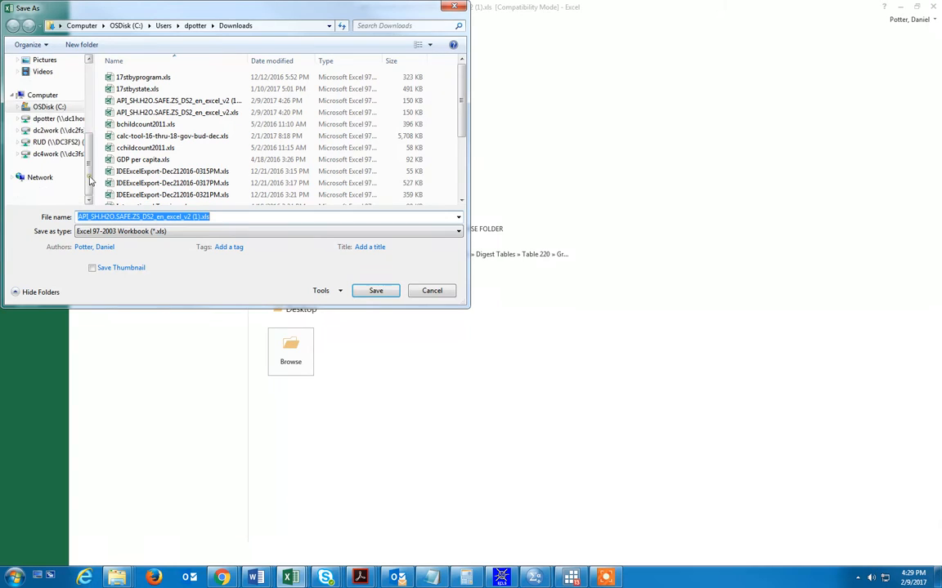
click(54, 118)
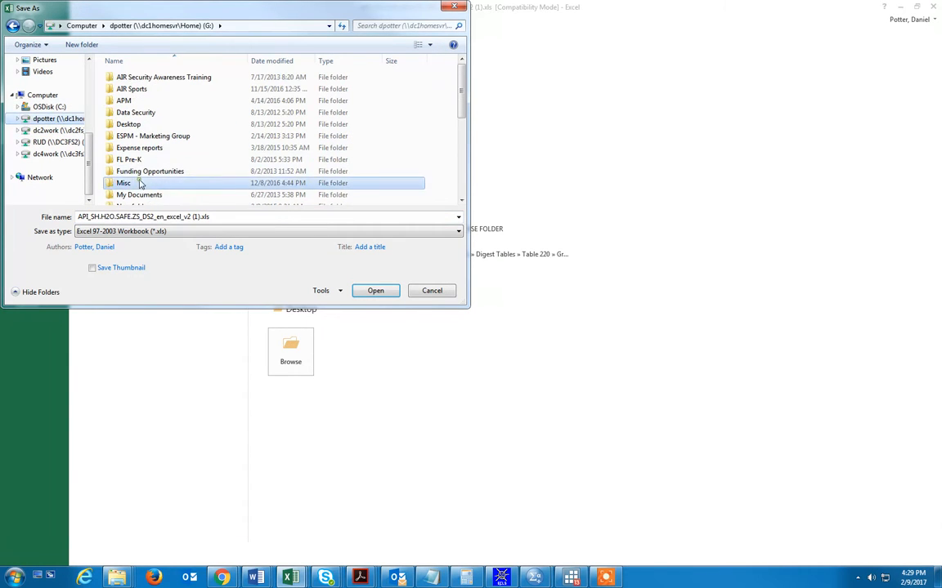
scroll(129, 172, down, 10)
double_click(129, 159)
scroll(127, 172, down, 10)
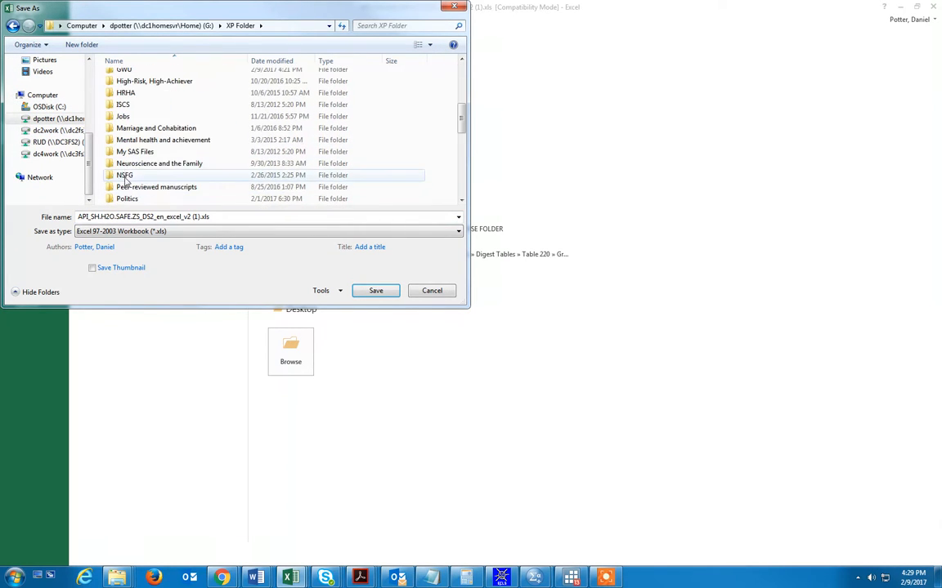
scroll(127, 151, up, 5)
scroll(127, 155, down, 1)
scroll(124, 163, up, 1)
click(123, 168)
double_click(122, 168)
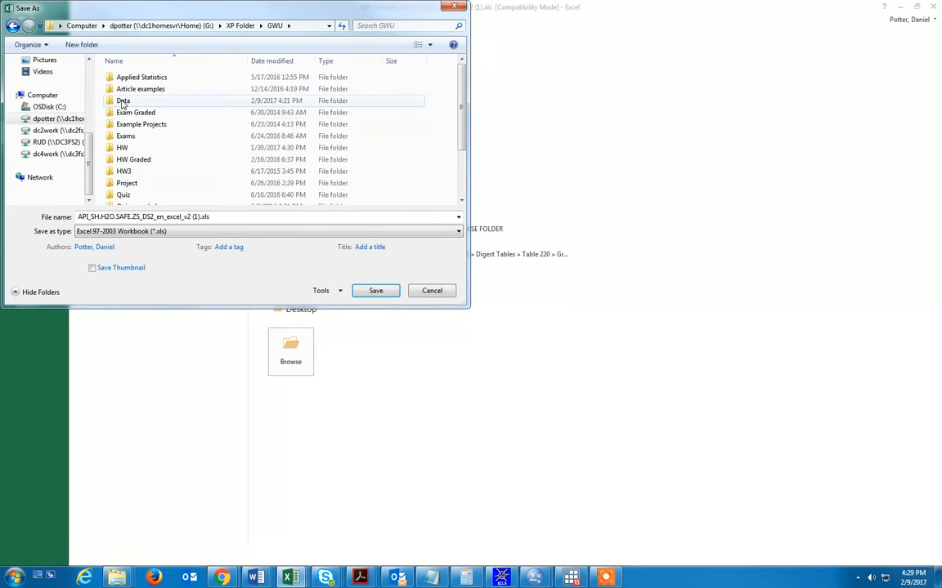
double_click(126, 97)
scroll(204, 175, down, 5)
Name the copy API_SH.H2O.SAFE.ZS_DS2_en_excel_v2_recode and save it as an Excel 97-2003 workbook.
click(220, 217)
drag(192, 218, 363, 211)
text(_recode)
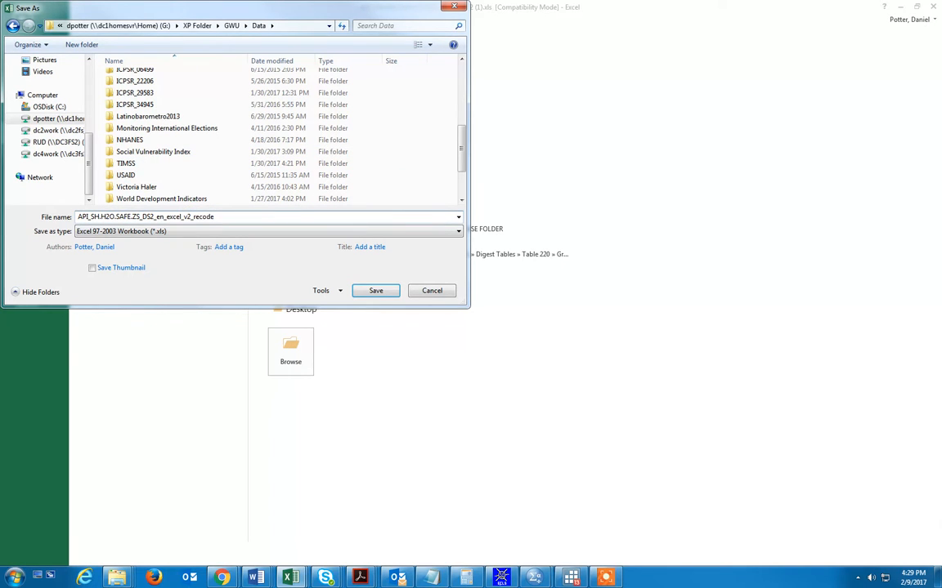
key(Return)
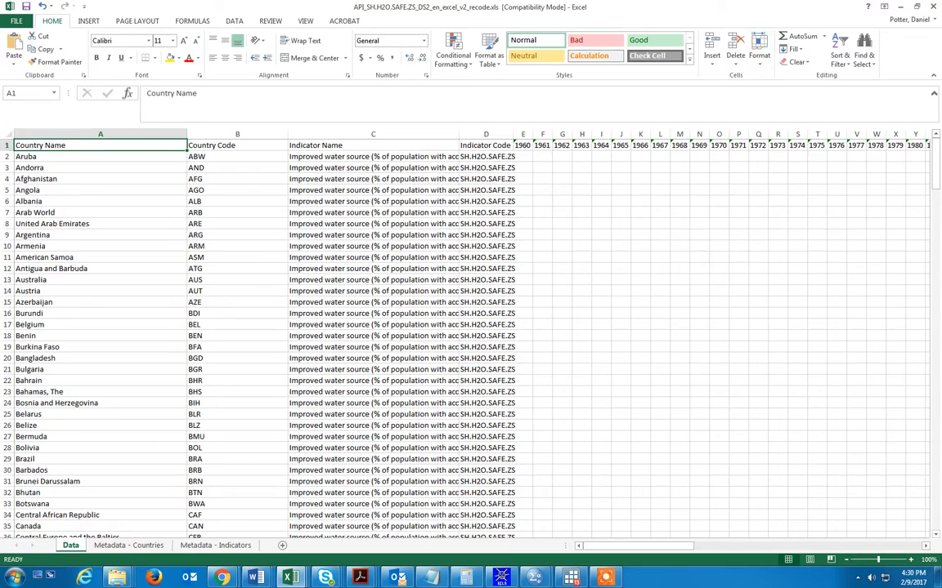
Close the Excel workbook, switch to SPSS Statistics and start opening a data file.
click(931, 6)
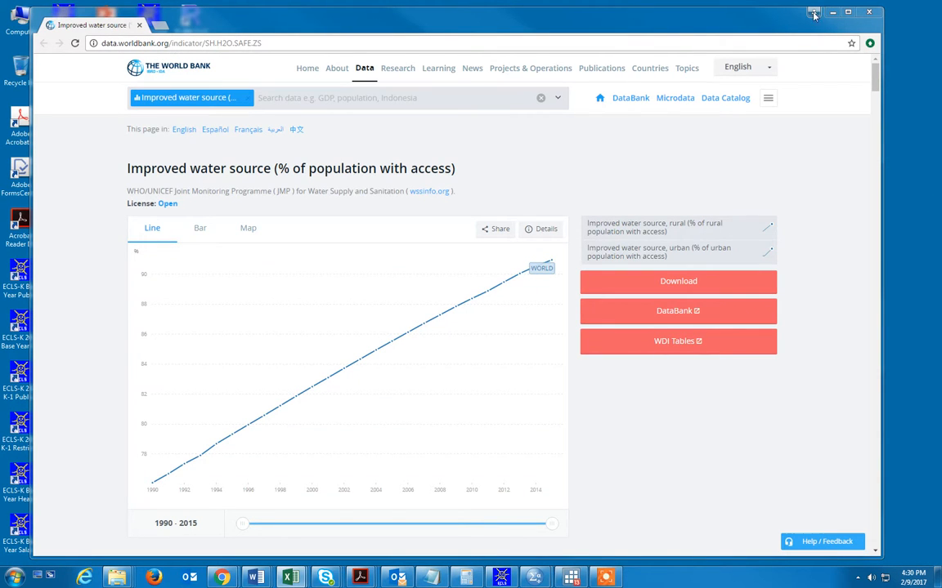
drag(279, 22, 941, 28)
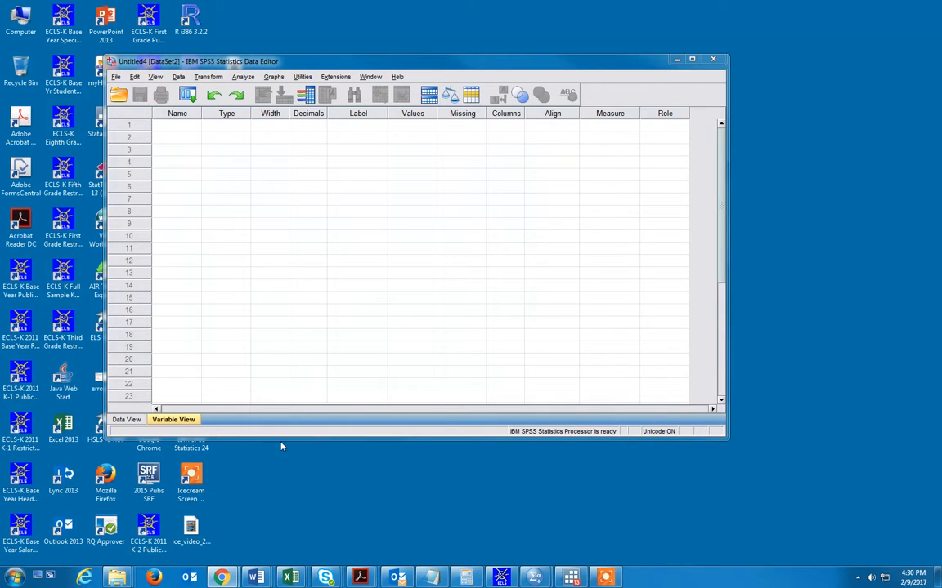
click(117, 77)
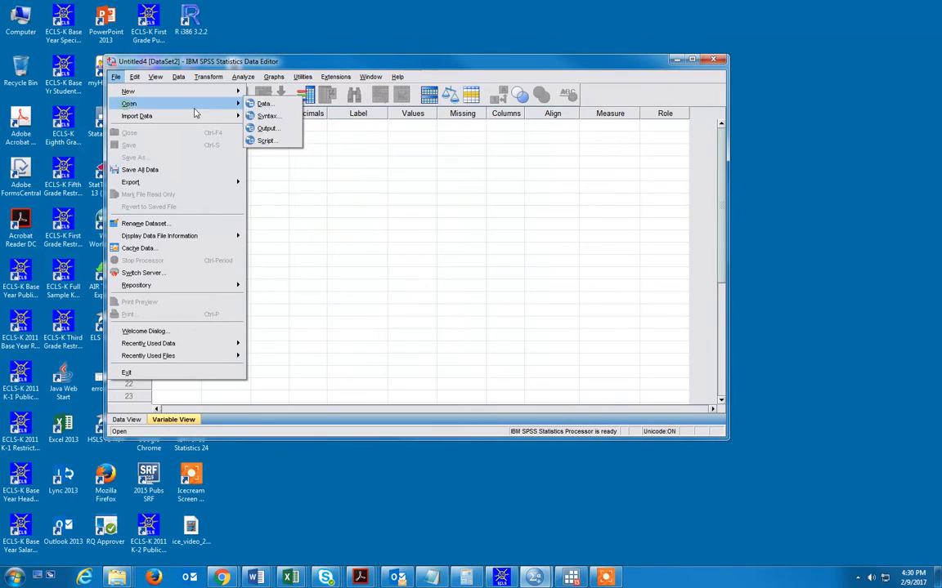
mouse_move(242, 104)
click(322, 57)
click(116, 78)
click(119, 101)
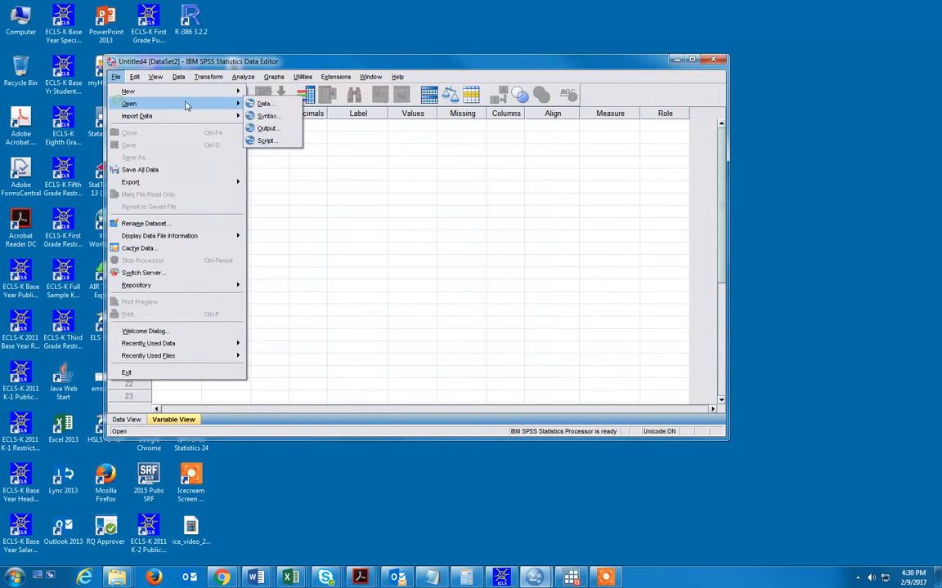
click(249, 104)
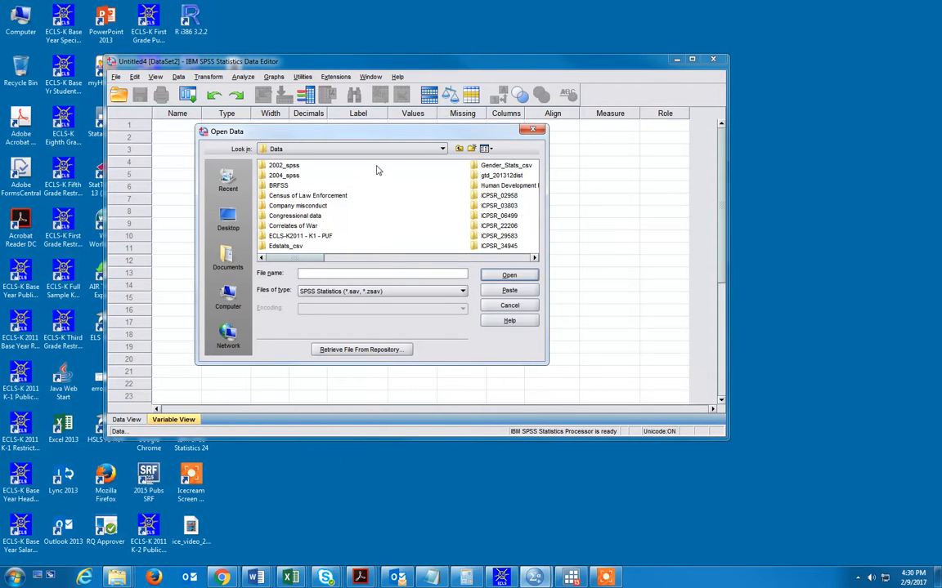
Browse to XP Folder > GWU > Data on the G: drive and look through its files.
click(414, 152)
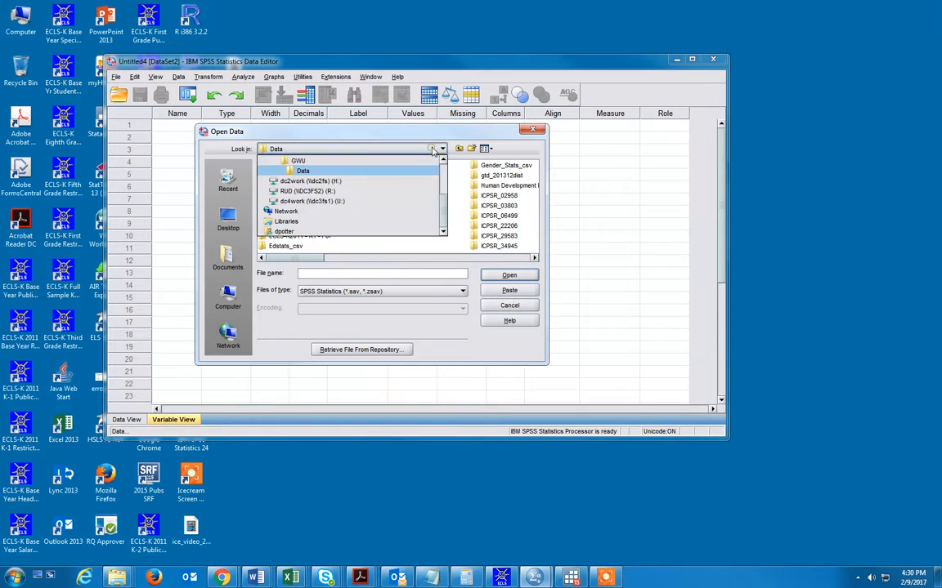
click(393, 150)
click(393, 151)
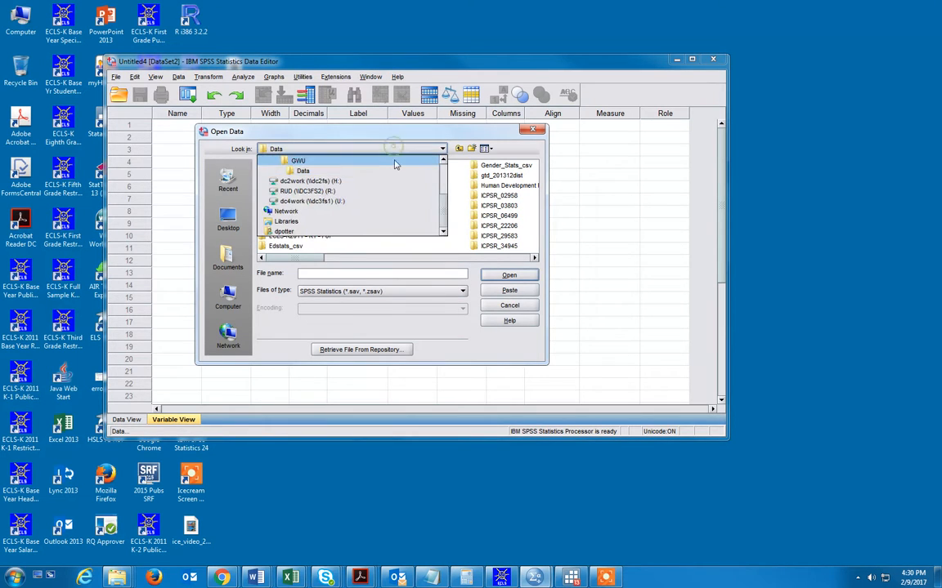
scroll(303, 184, up, 1)
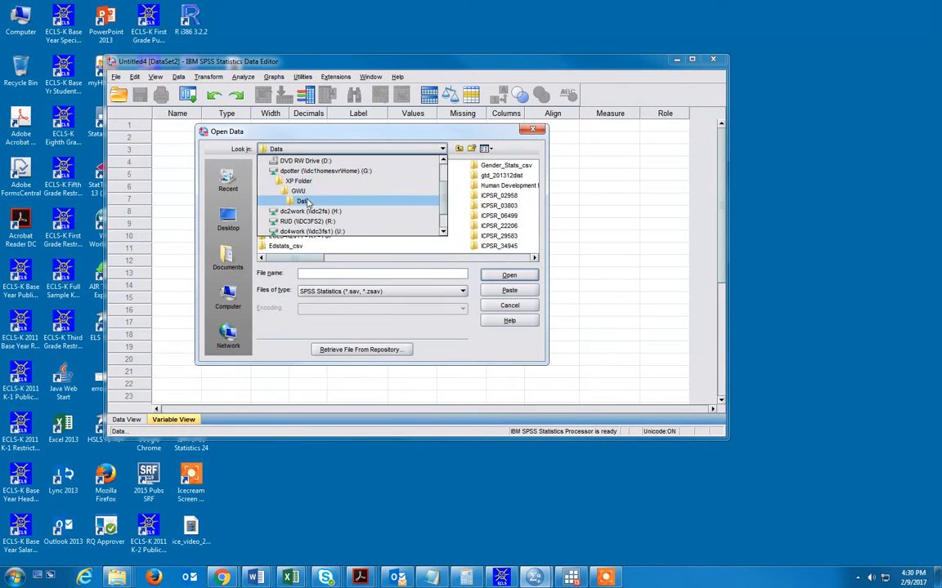
click(304, 200)
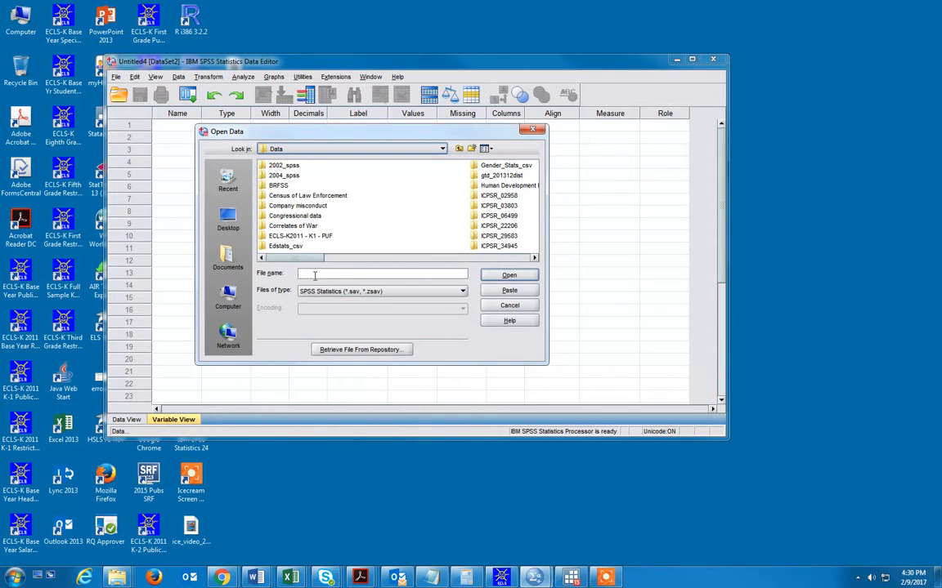
drag(310, 261, 458, 284)
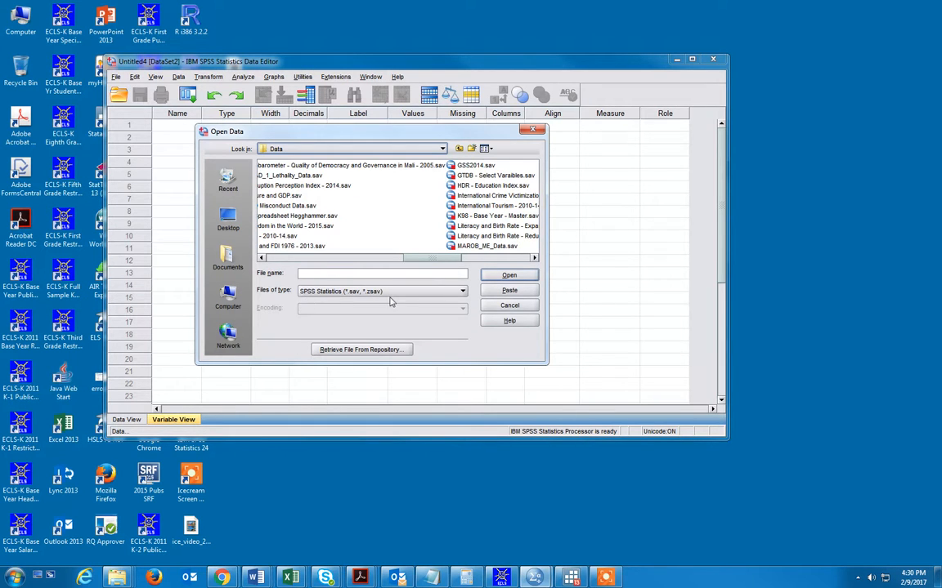
scroll(370, 237, left, 3)
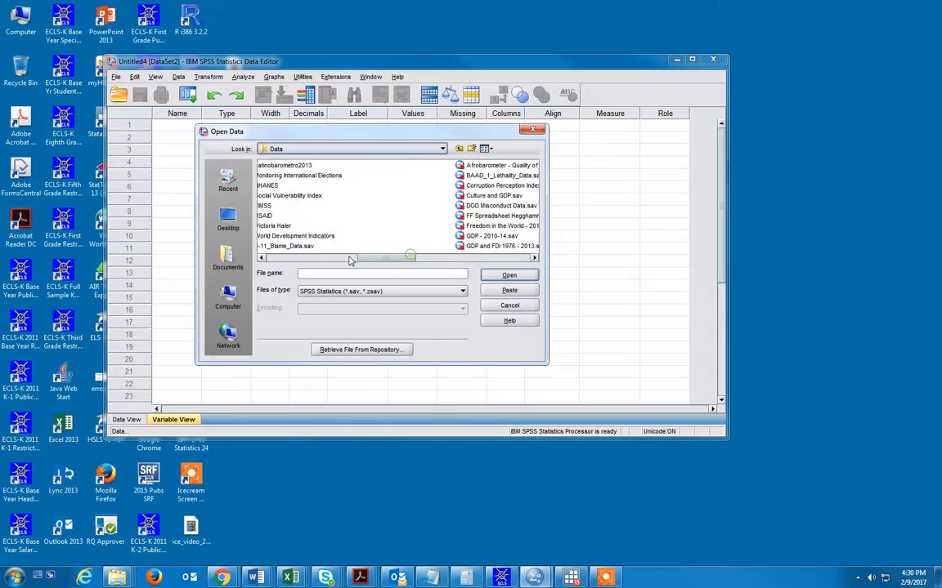
Limit the file list to Excel files and open API_SH.H2O.SAFE.ZS_DS2_en_excel_v2_recode.xls.
click(387, 291)
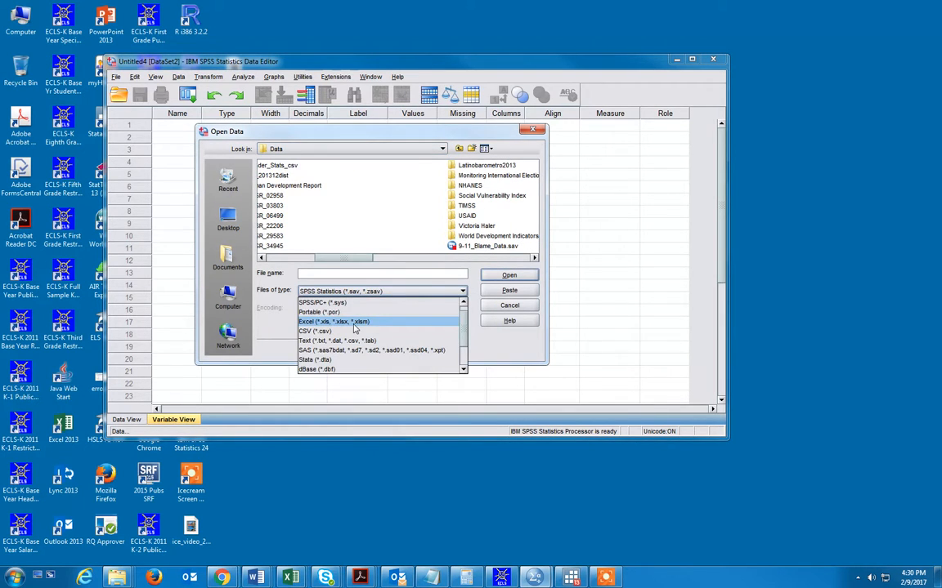
click(355, 323)
drag(359, 261, 425, 253)
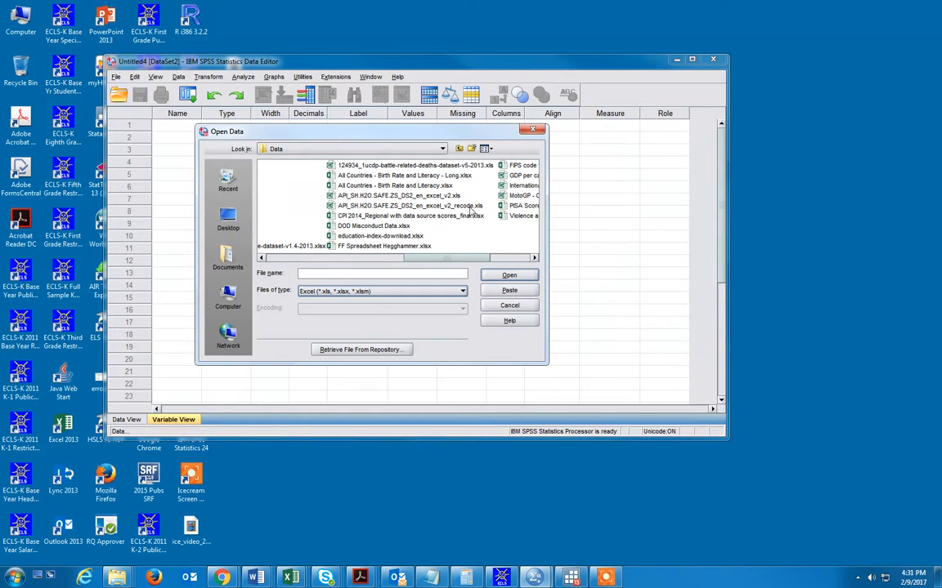
double_click(412, 207)
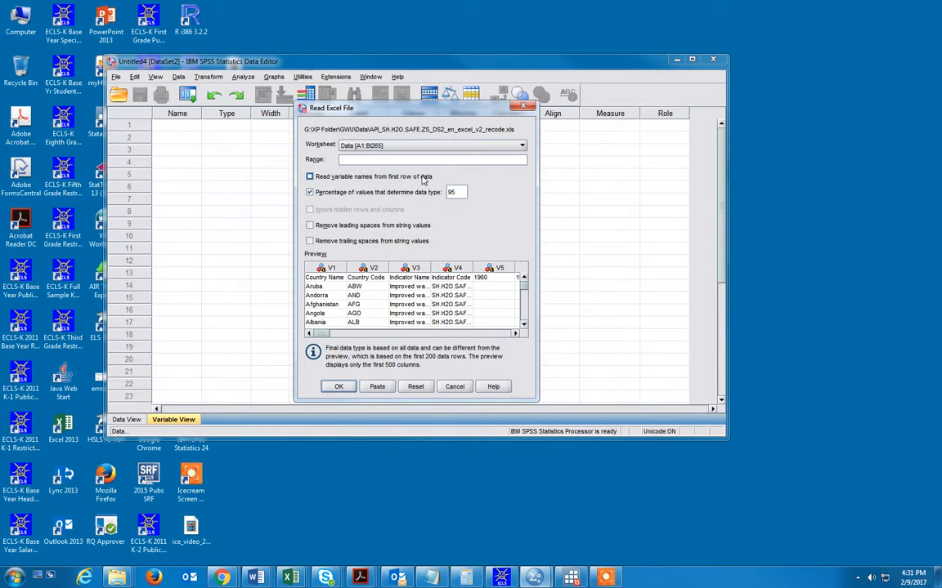
Import the Data worksheet with variable names read from the first row, checking the year columns in the preview.
click(309, 178)
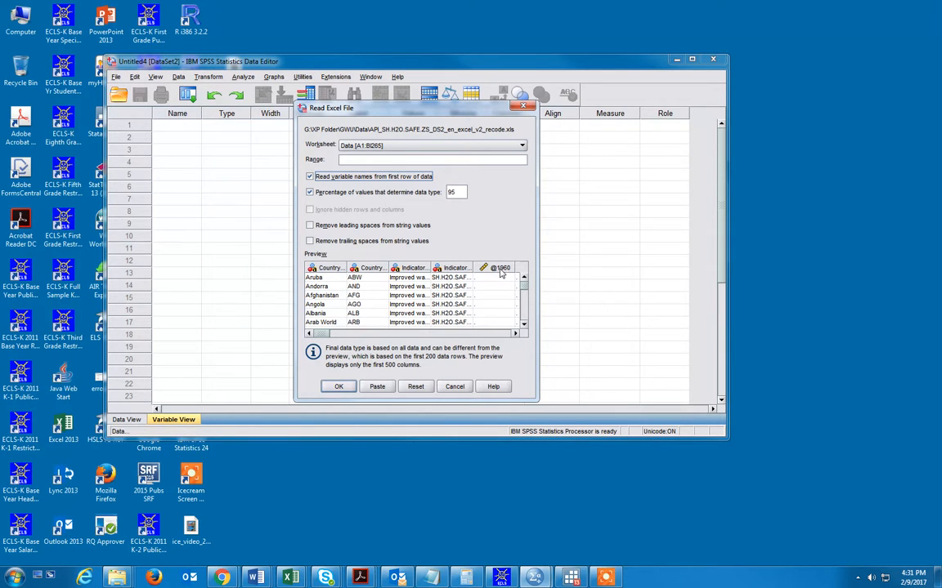
click(514, 332)
click(515, 333)
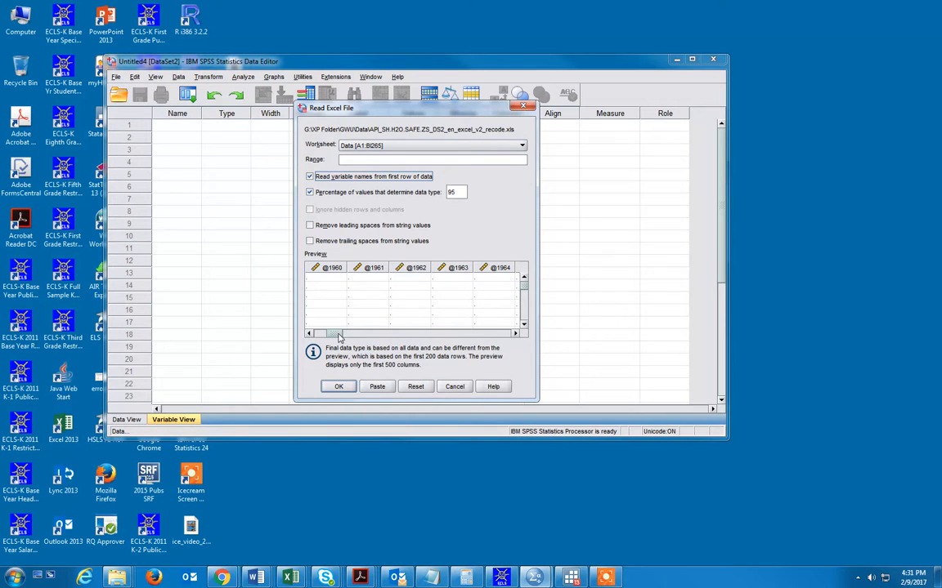
drag(337, 335, 296, 302)
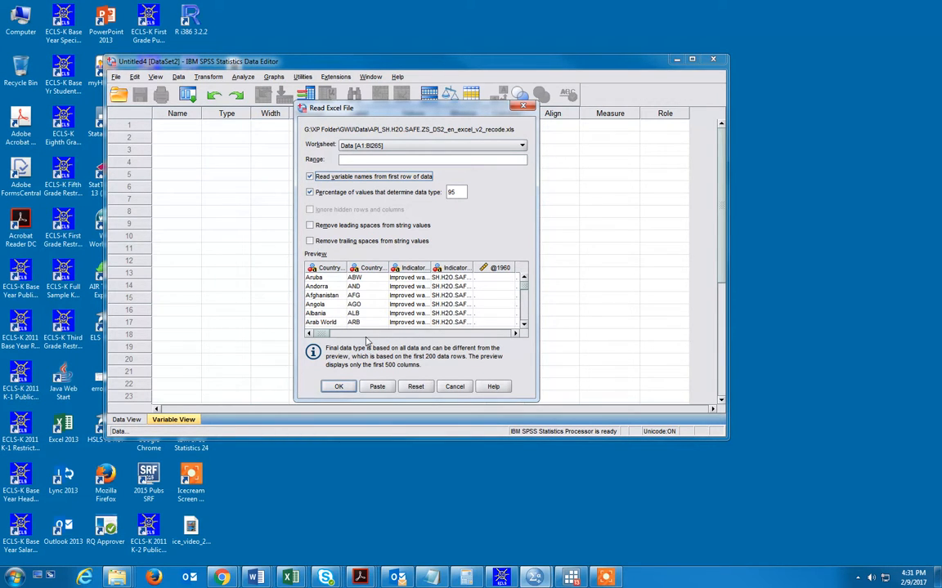
drag(323, 336, 515, 330)
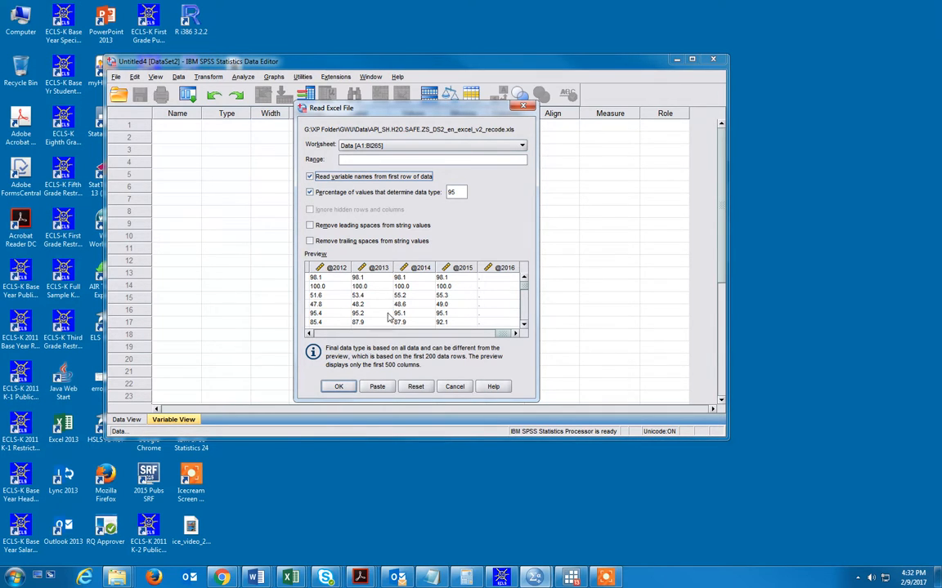
click(338, 387)
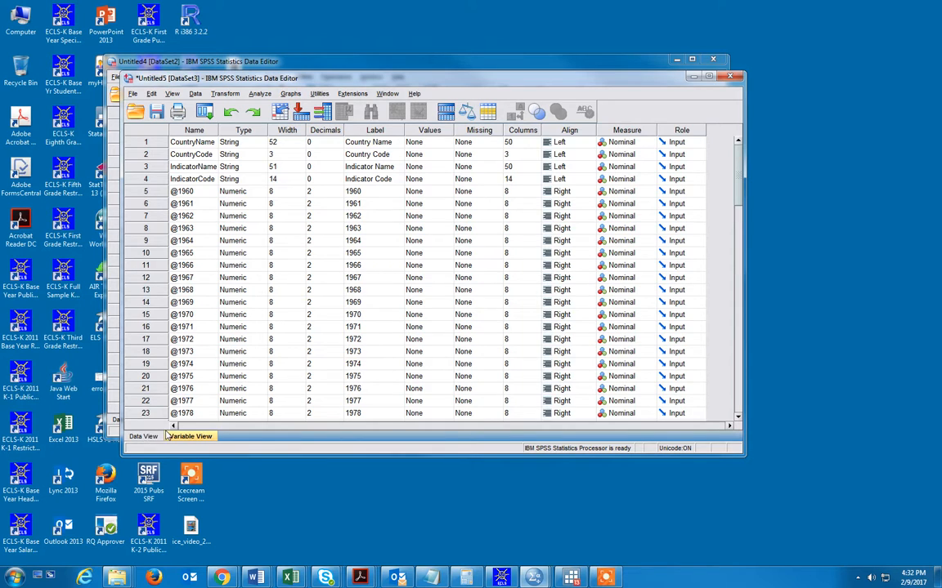
Examine the imported cases in Data View, checking the country names and the yearly values across to 2016.
click(143, 436)
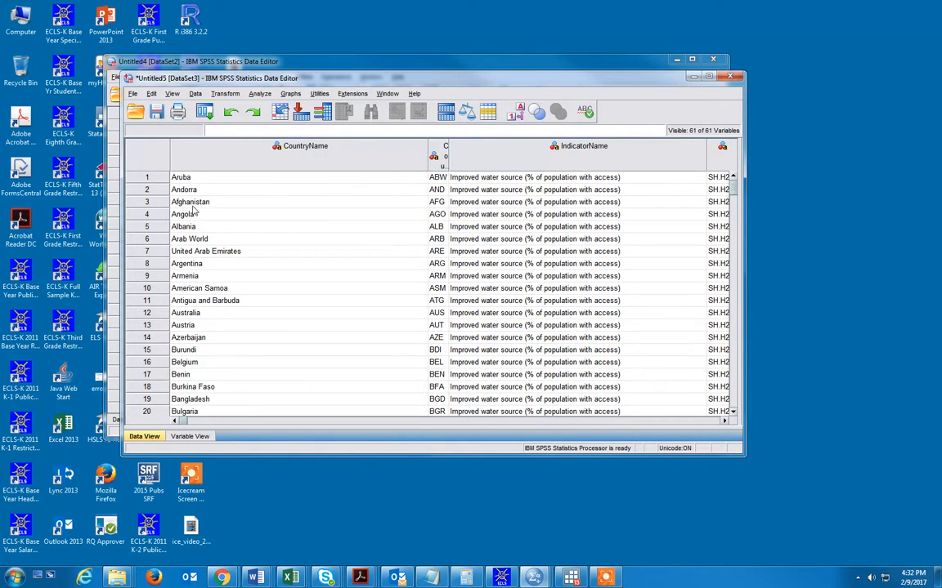
click(212, 422)
drag(262, 422, 431, 400)
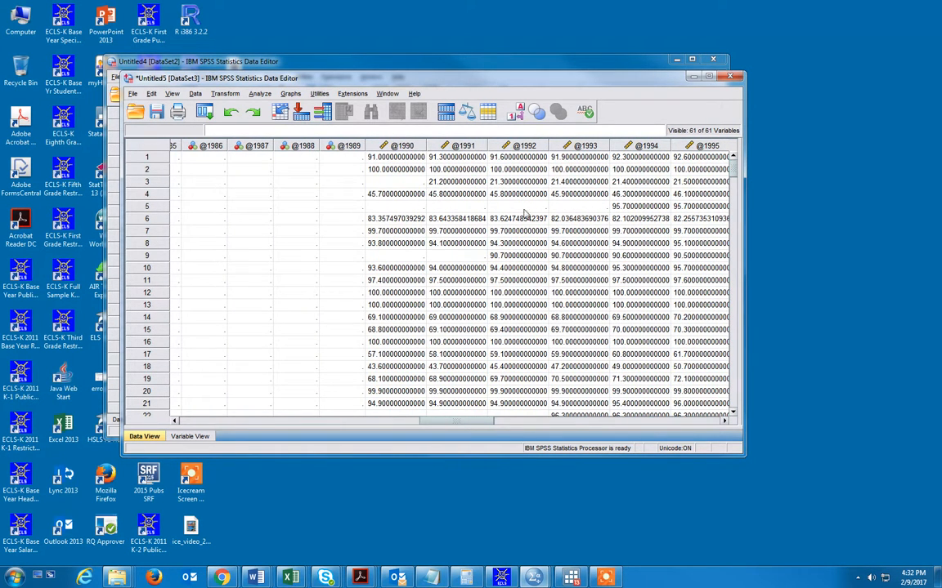
drag(460, 422, 647, 419)
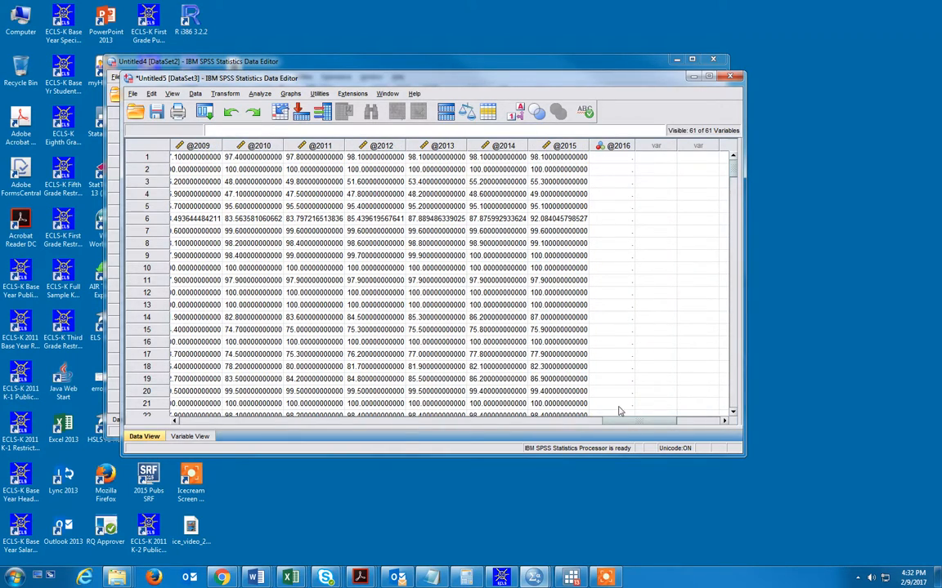
scroll(617, 324, down, 20)
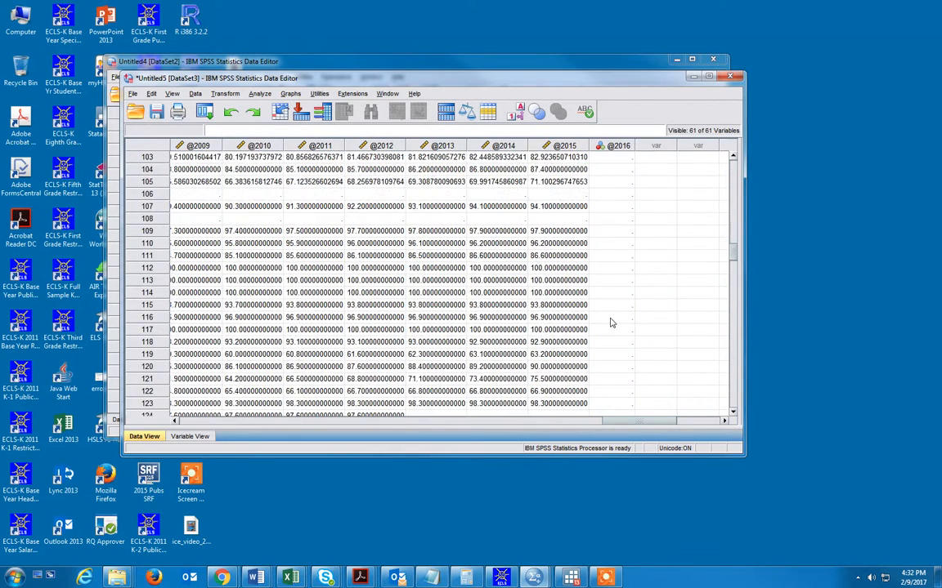
scroll(616, 323, up, 8)
scroll(618, 317, up, 20)
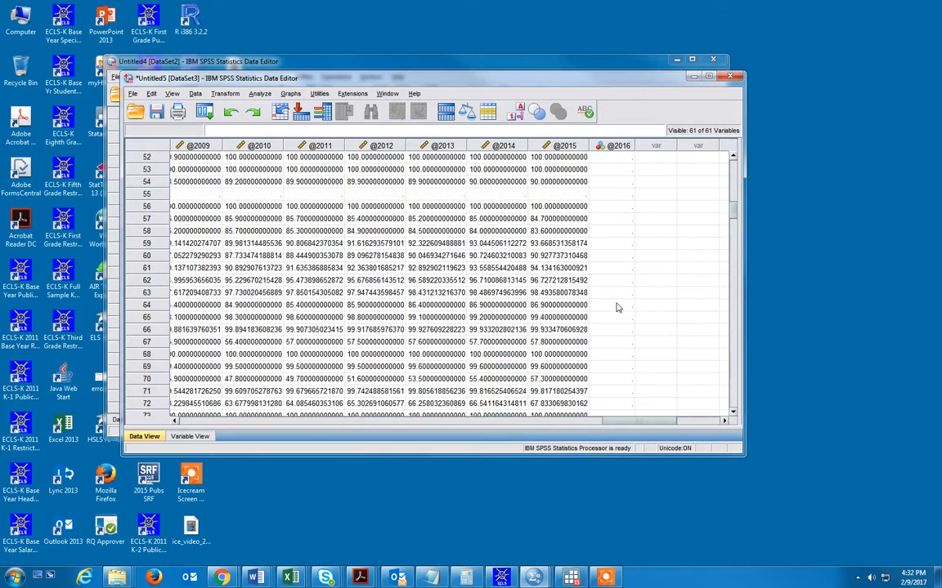
drag(544, 422, 212, 424)
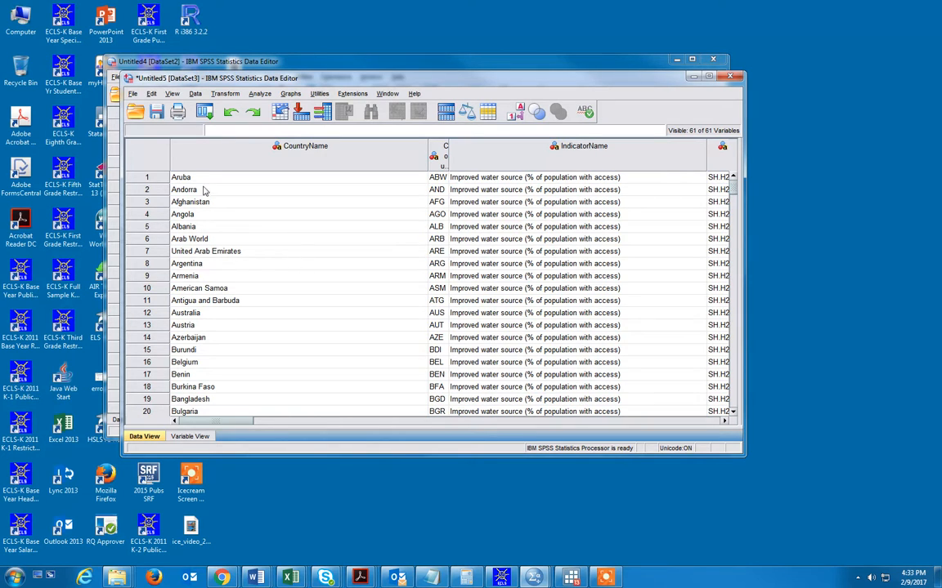
Save the dataset in the Data folder as an SPSS Statistics file named World Bank - Improved Water Source - Master.
click(156, 112)
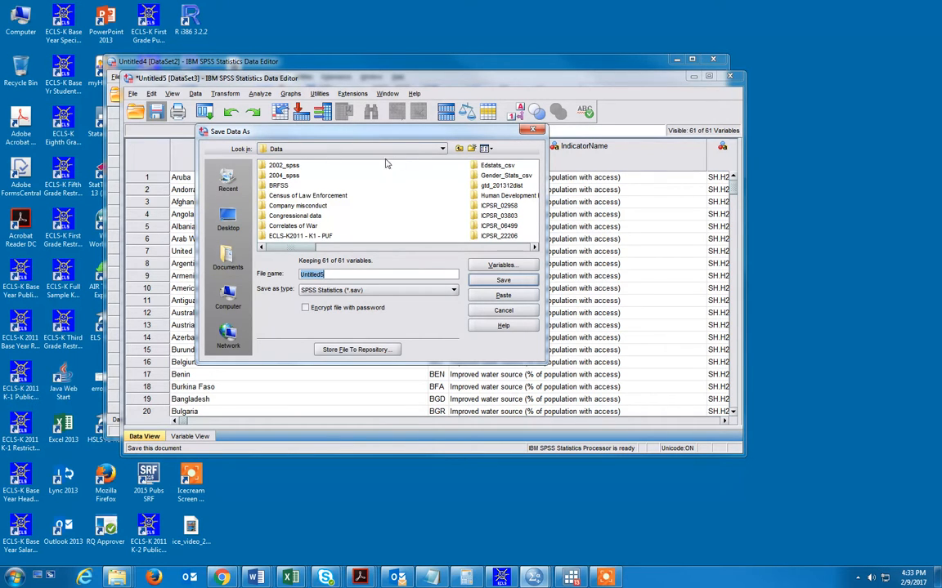
click(313, 151)
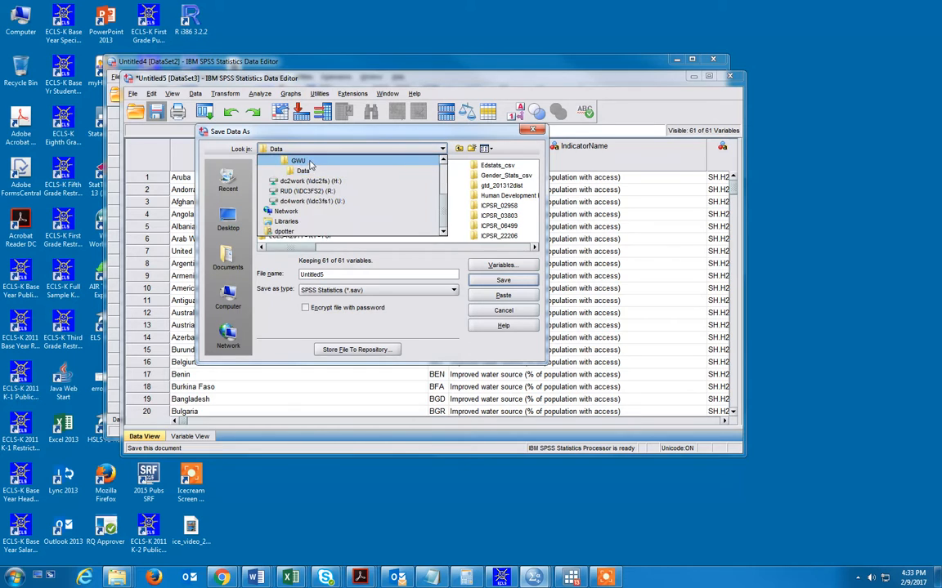
click(303, 170)
click(352, 275)
double_click(351, 275)
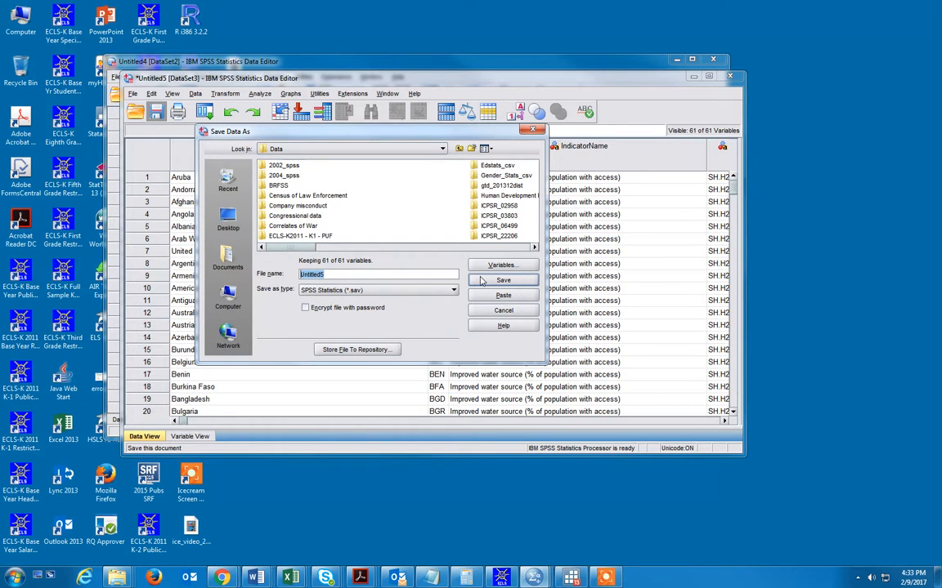
text(World Bank - Improved Water Sourc)
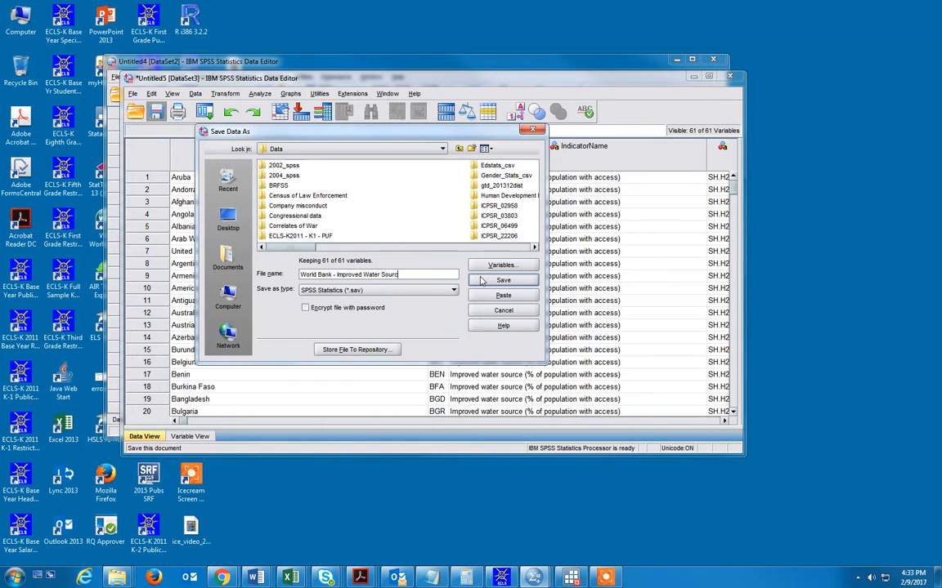
text(e - Master)
click(482, 280)
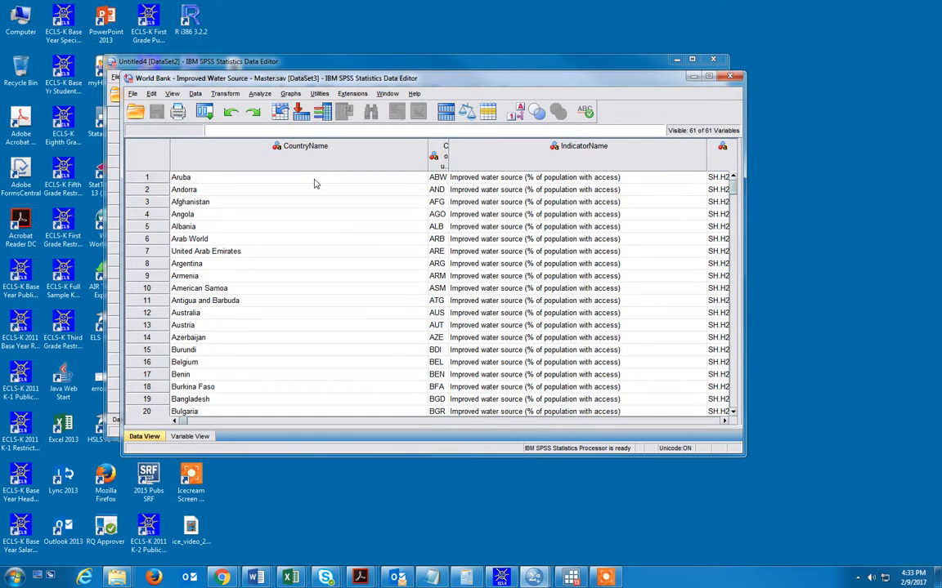
click(210, 422)
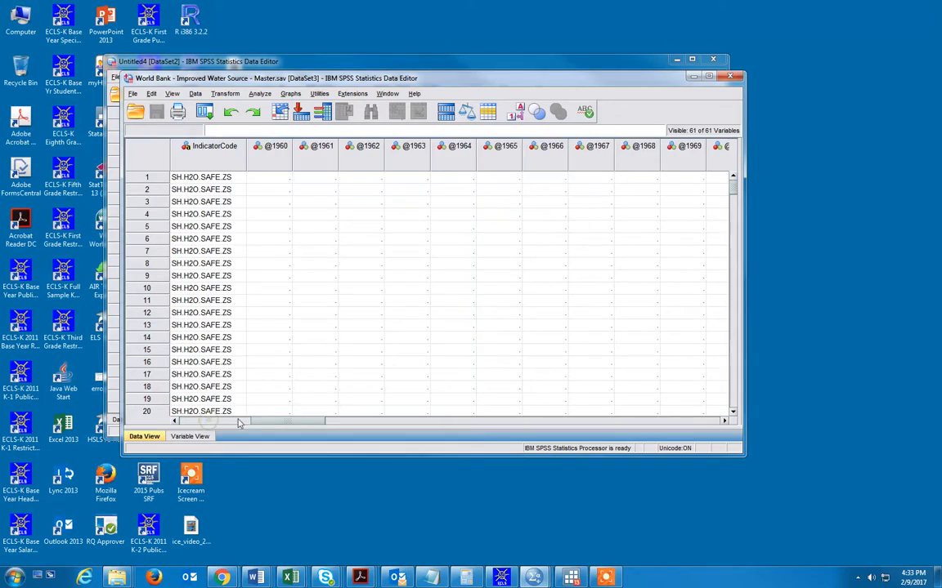
drag(264, 420, 171, 420)
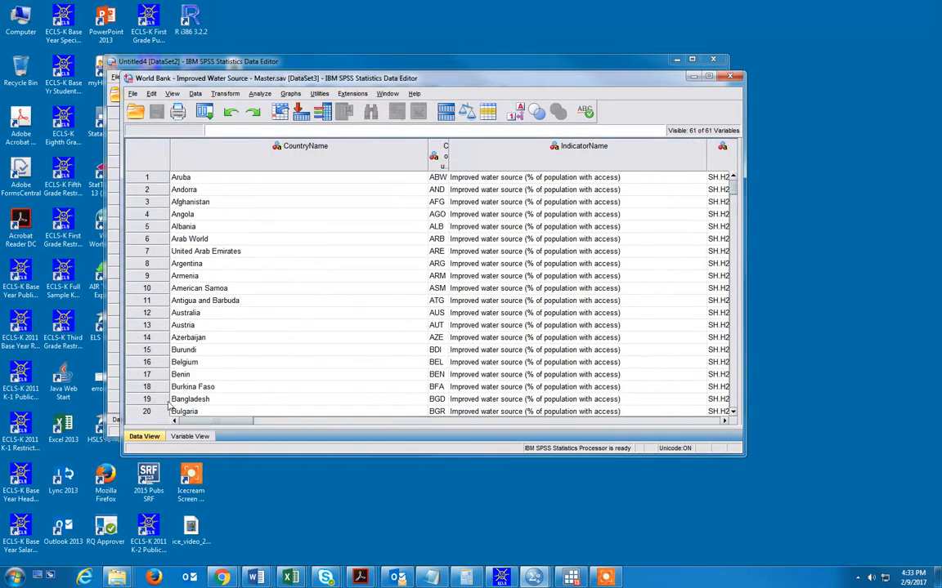